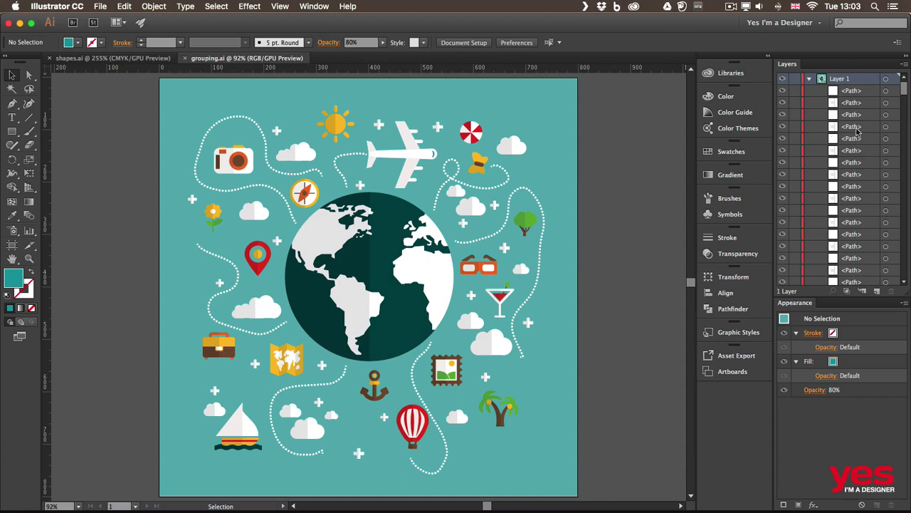
Examine the layer list and select the camera illustration's body halves, lens and top piece one at a time to see its separate parts
left_click_drag(904, 90, 906, 254)
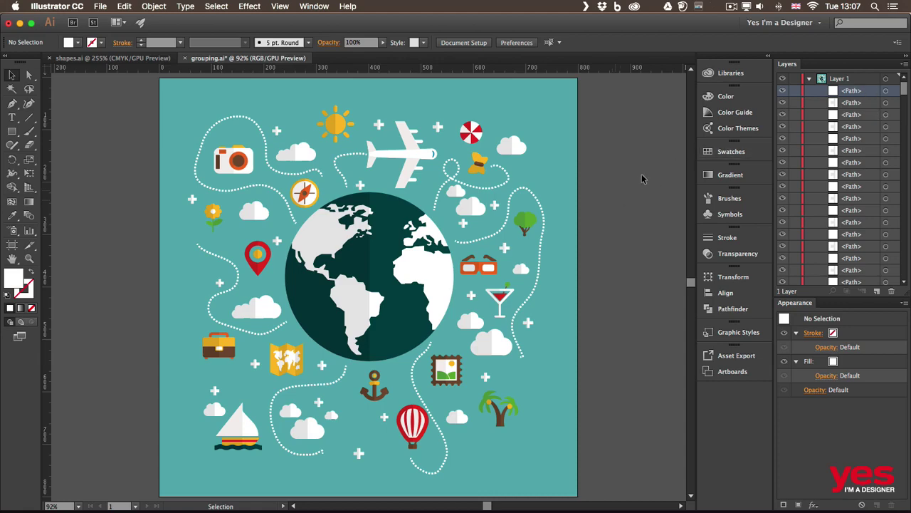
key("super+equal")
key("super+equal")
key("super+equal")
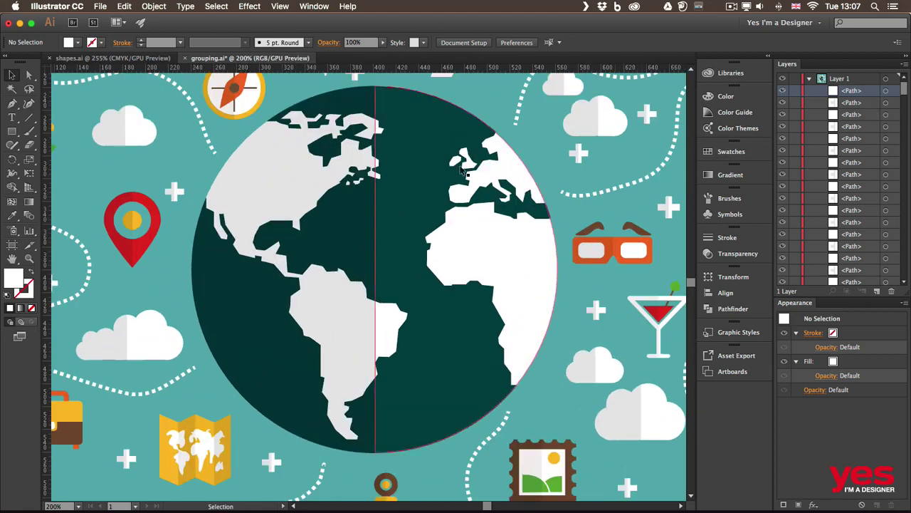
left_click_drag(258, 169, 477, 349)
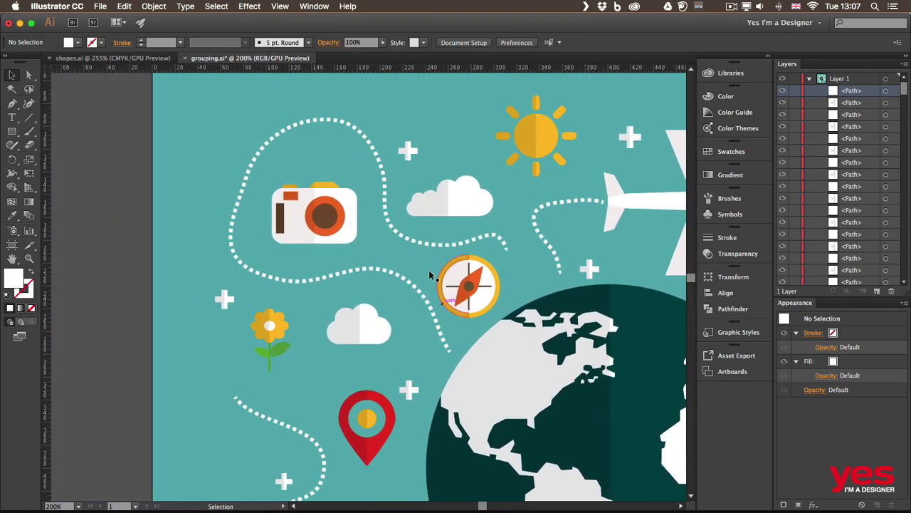
left_click(290, 221)
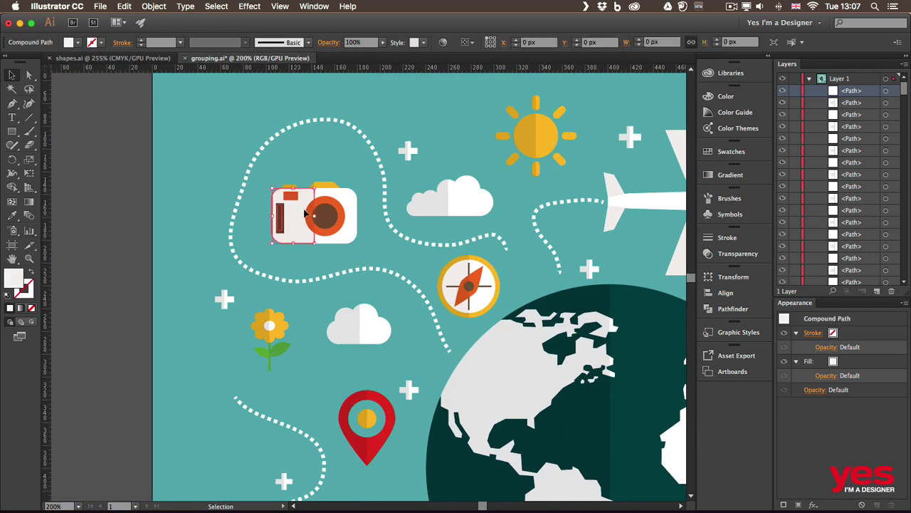
left_click(338, 205)
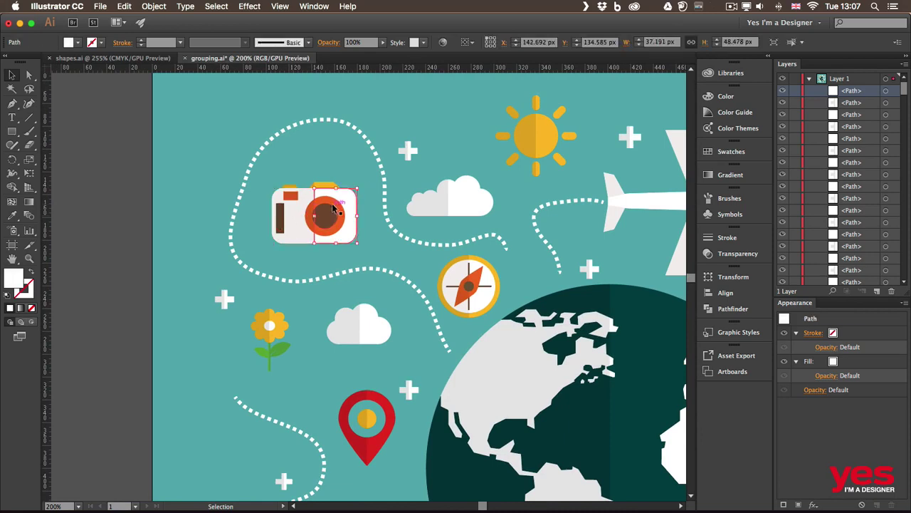
left_click(325, 215)
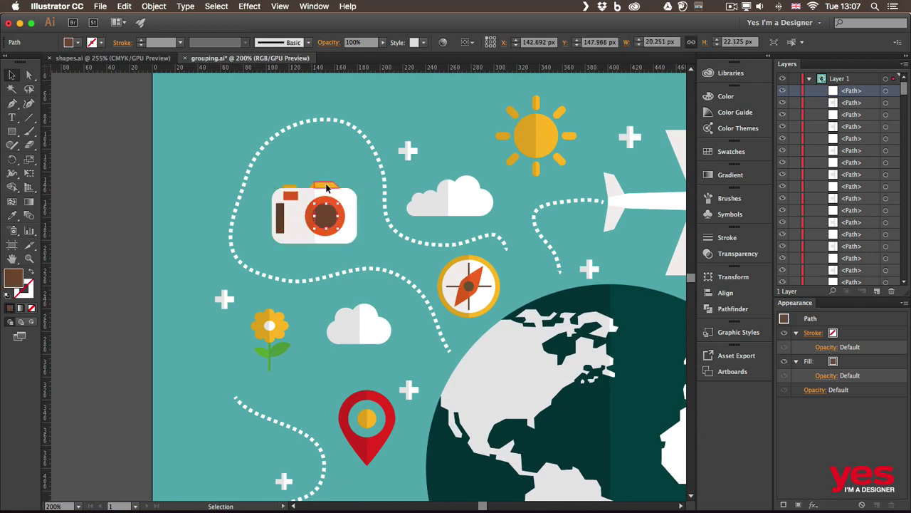
left_click(328, 187)
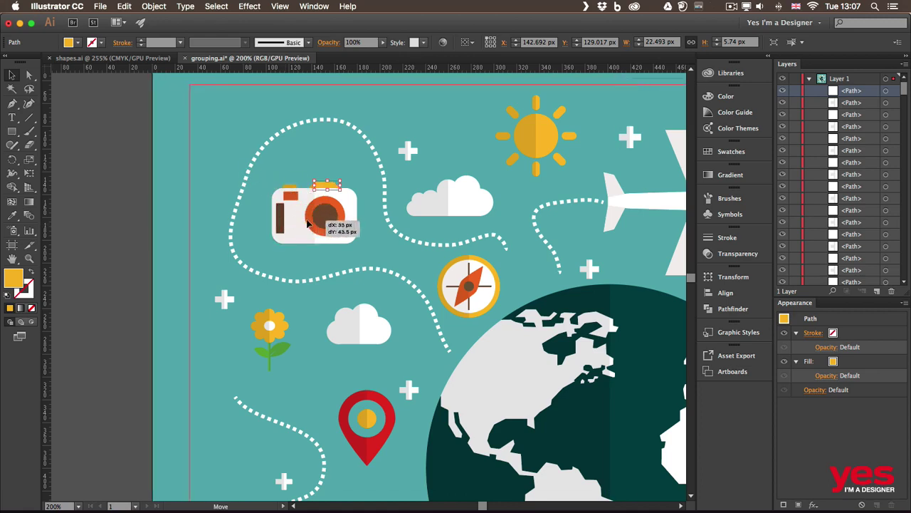
Undo the accidental move of the teal background rectangle and lock the rectangle in place
left_click(262, 296)
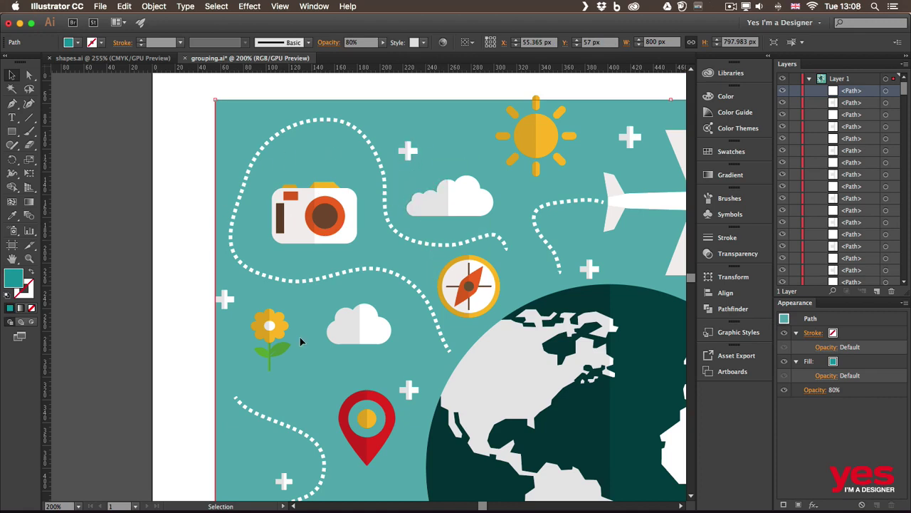
key("super+z")
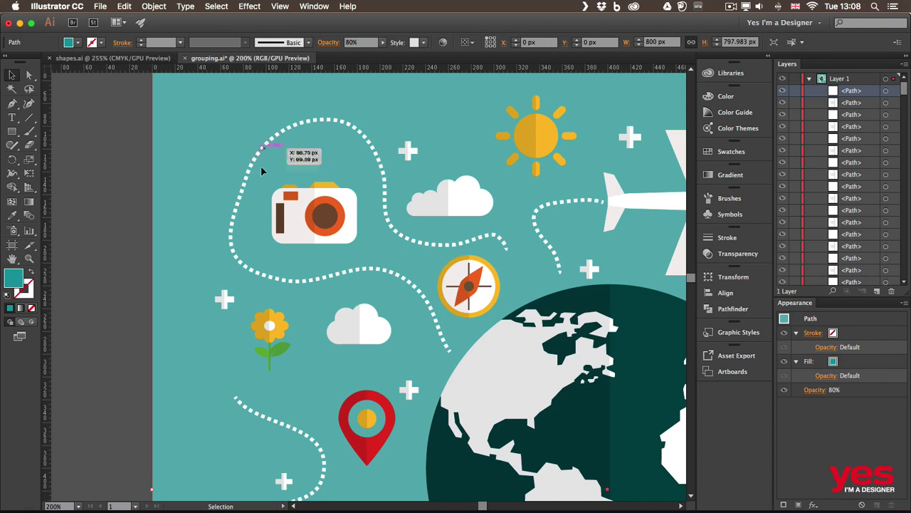
left_click(153, 6)
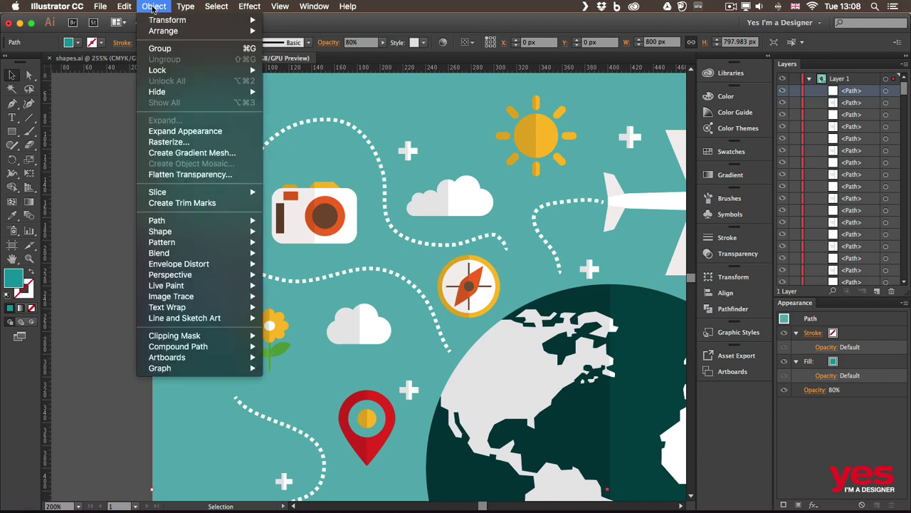
mouse_move(190, 72)
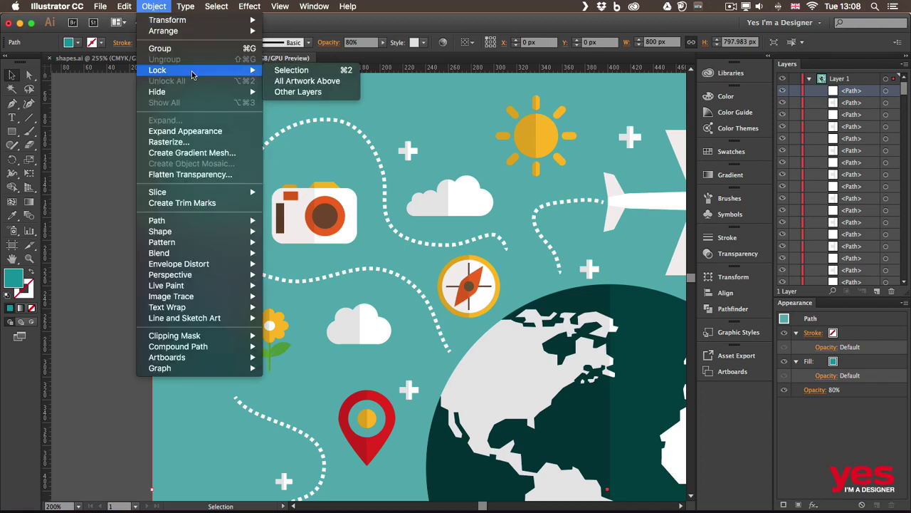
left_click(308, 72)
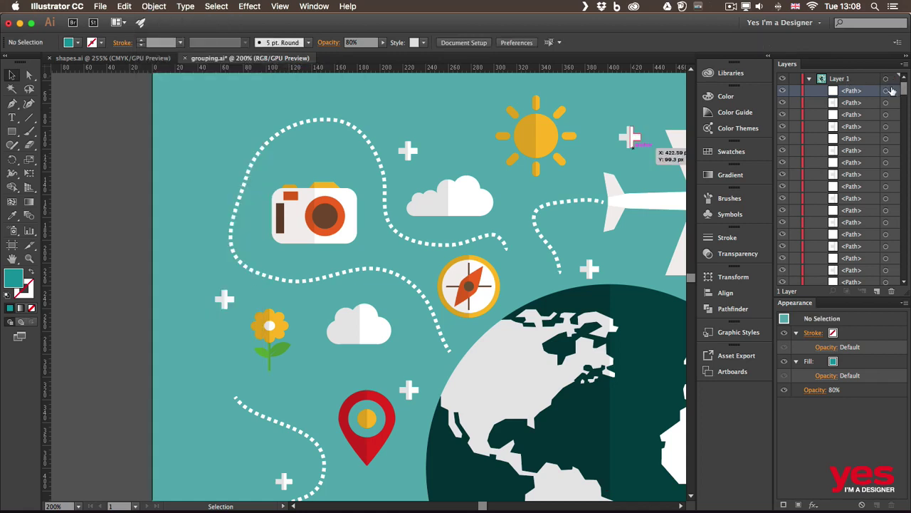
Show the locked background's entry at the end of the layer list and collapse the Appearance panel
scroll(889, 213, "down", 10)
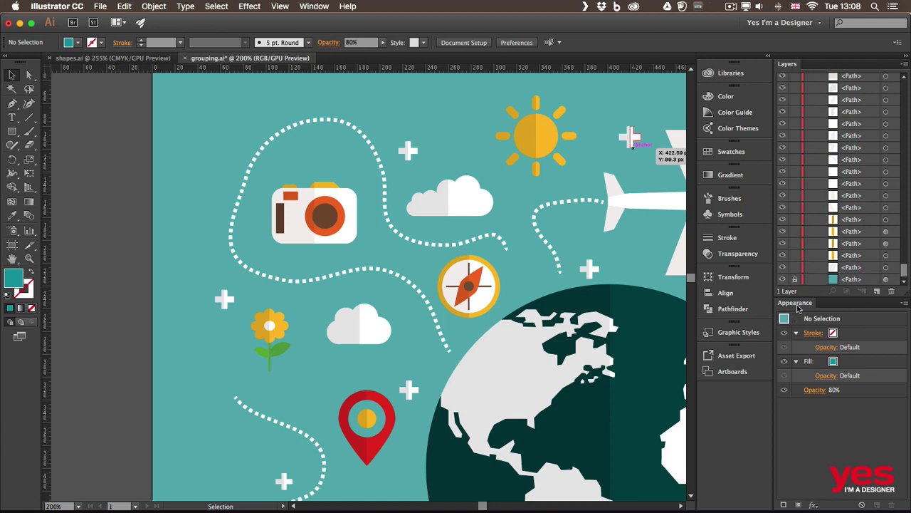
double_click(799, 303)
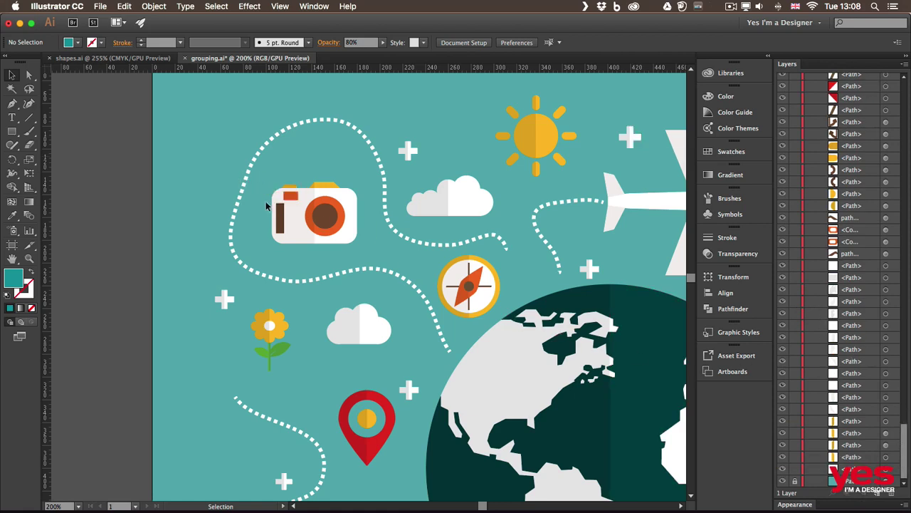
Select all the parts of the camera illustration and group them
left_click_drag(271, 171, 309, 236)
left_click_drag(369, 256, 369, 256)
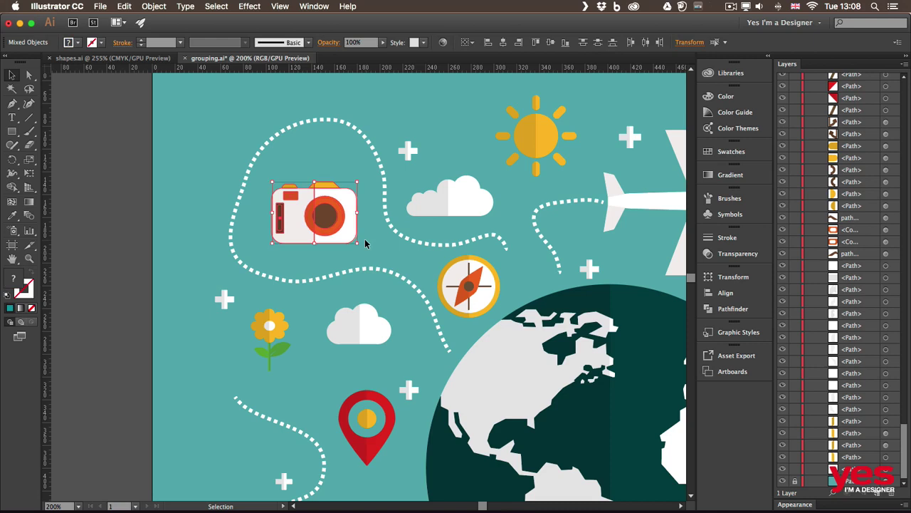
key("super+g")
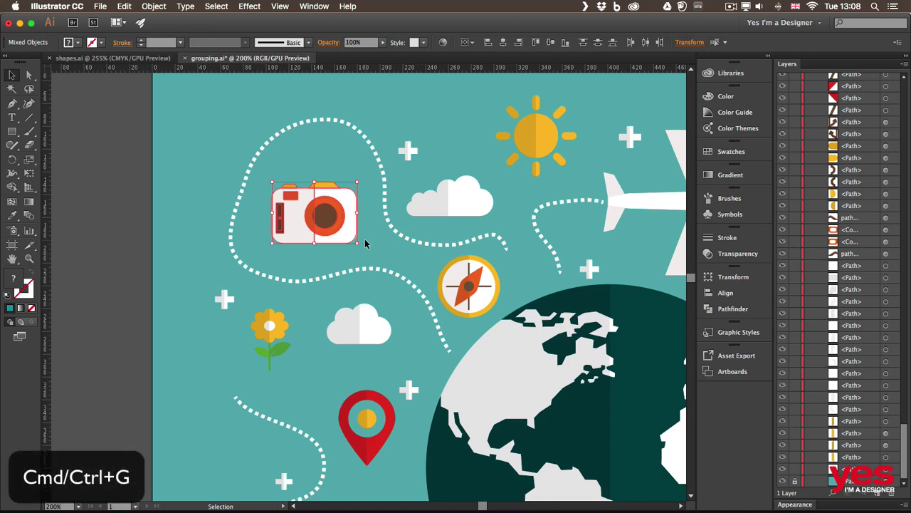
key("super+g")
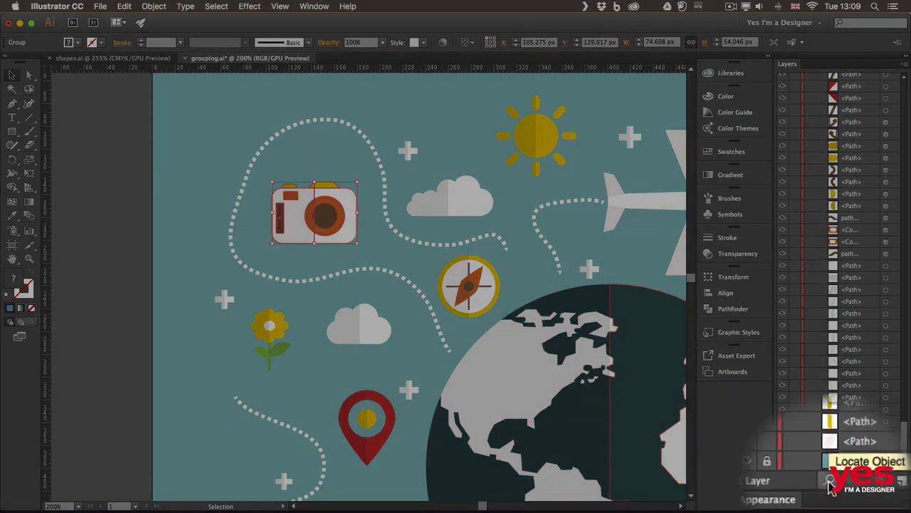
Locate the camera group in the layer list, collapse it, rename it "camera" and deselect the artwork
left_click(833, 493)
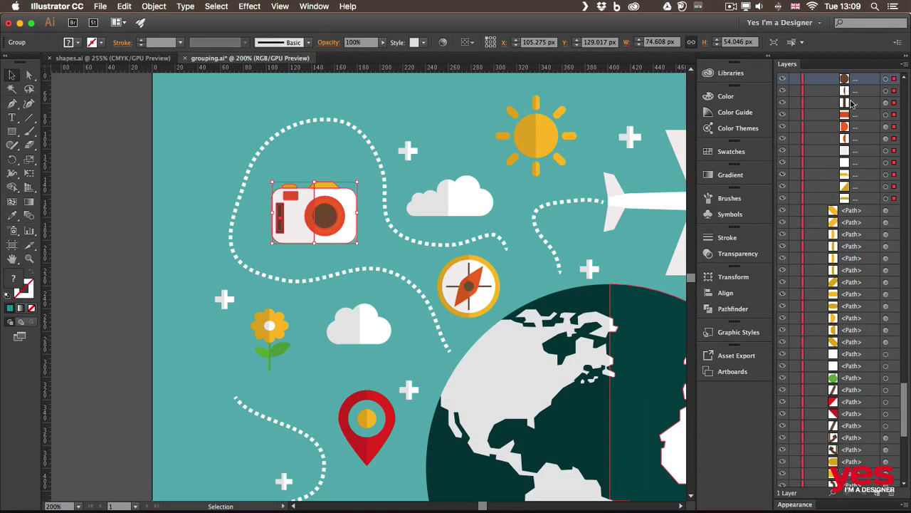
left_click_drag(899, 392, 896, 368)
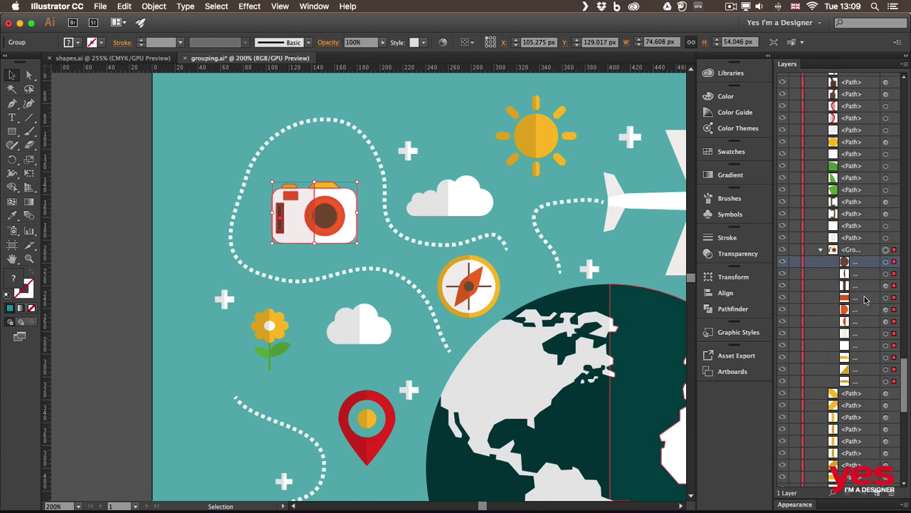
left_click(821, 250)
double_click(851, 250)
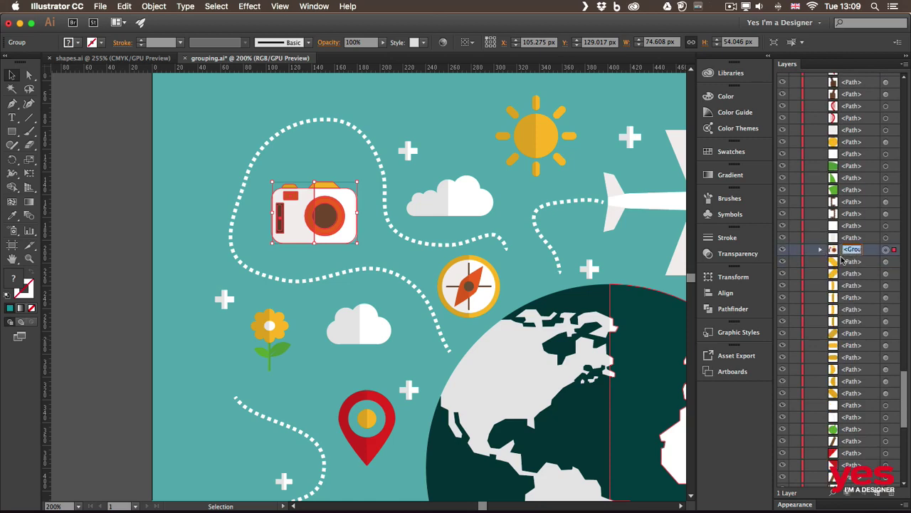
type("Ca")
key("Return")
key("super+shift+a")
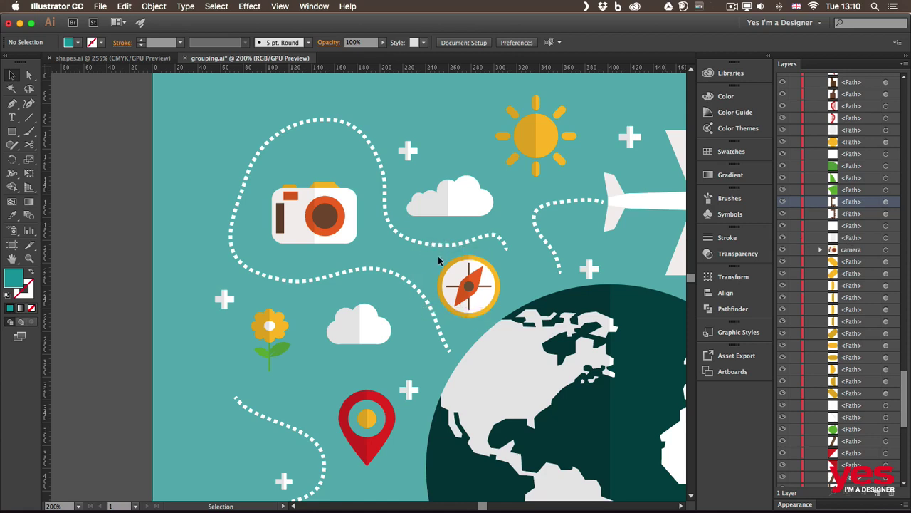
Select all the parts of the compass illustration and group them
left_click_drag(442, 261, 498, 321)
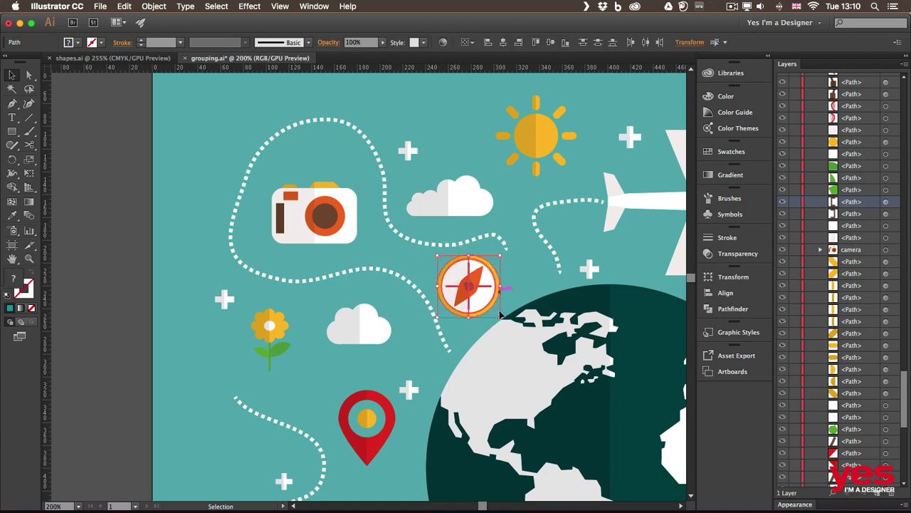
key("a")
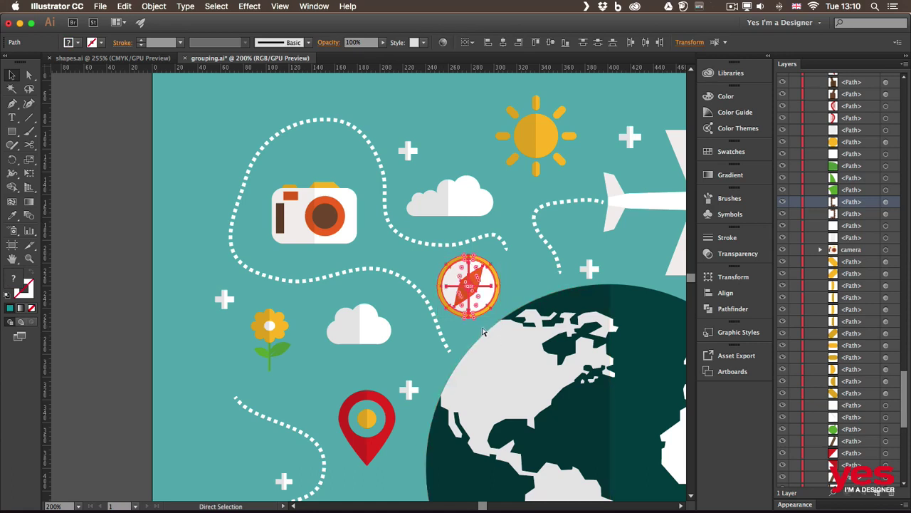
key("v")
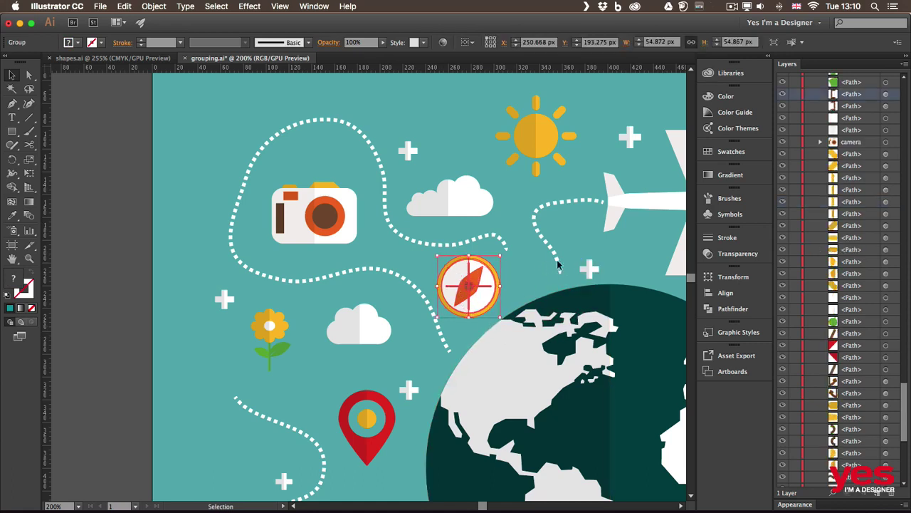
Find the compass group in the layer list, rename it "compass" and collapse its contents
scroll(904, 340, "up", 10)
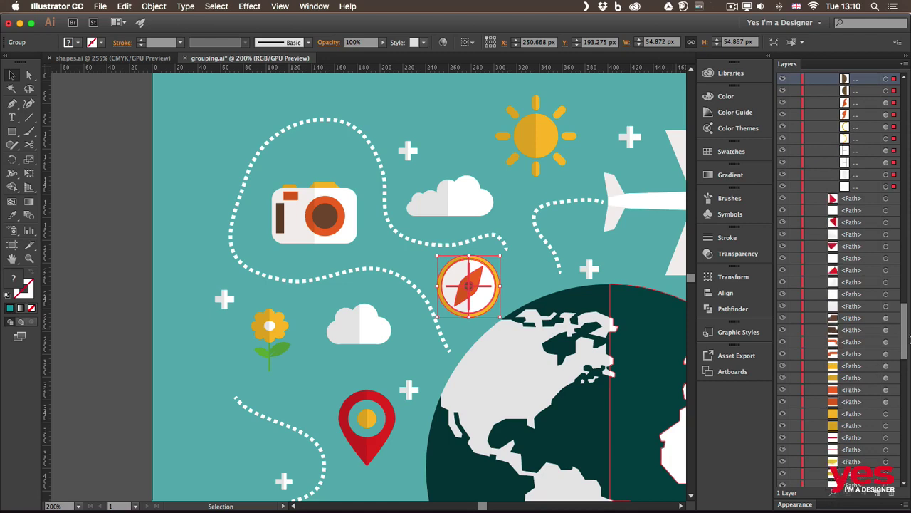
scroll(904, 336, "up", 5)
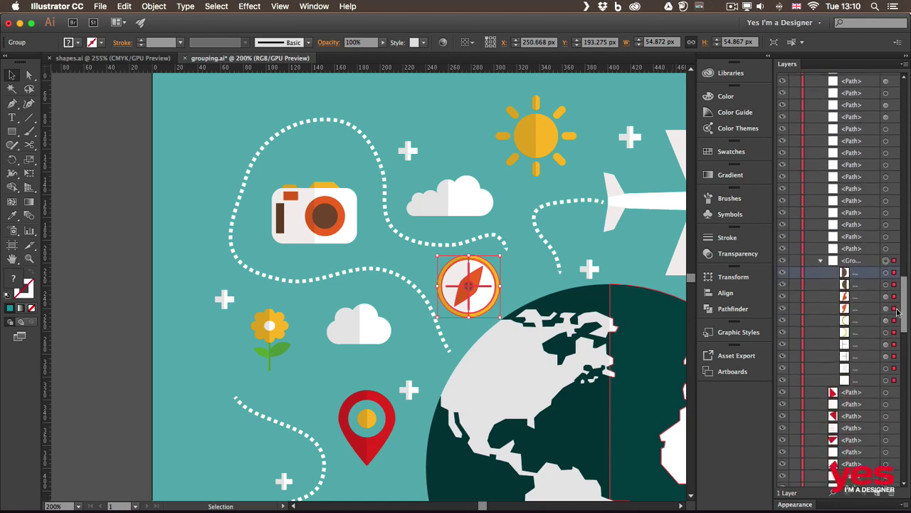
double_click(848, 259)
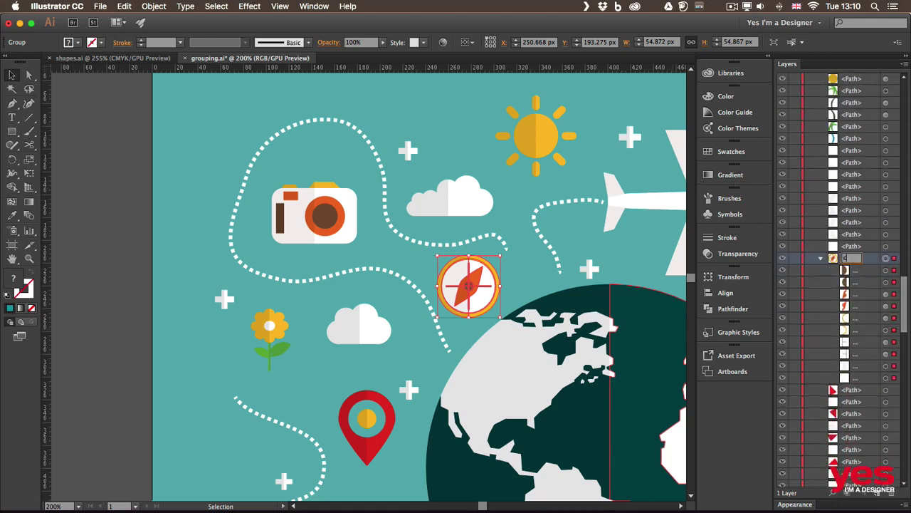
type("compass")
key("Return")
left_click(819, 258)
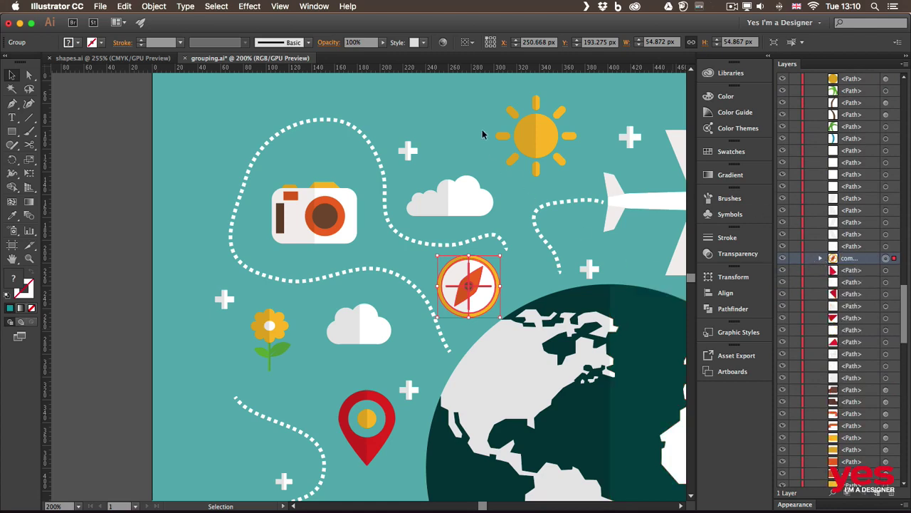
Group the sun's parts, and separately group the halves of the cloud above the compass
left_click(572, 178)
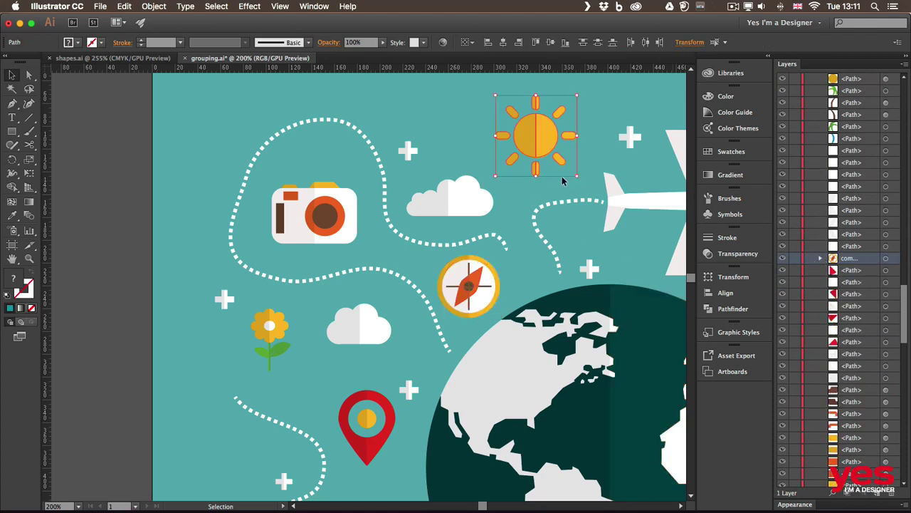
key("super+g")
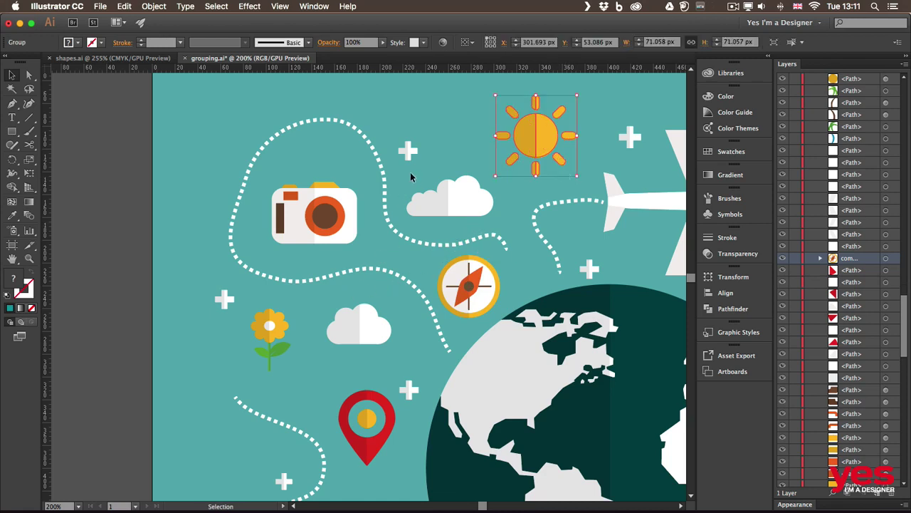
left_click(480, 210)
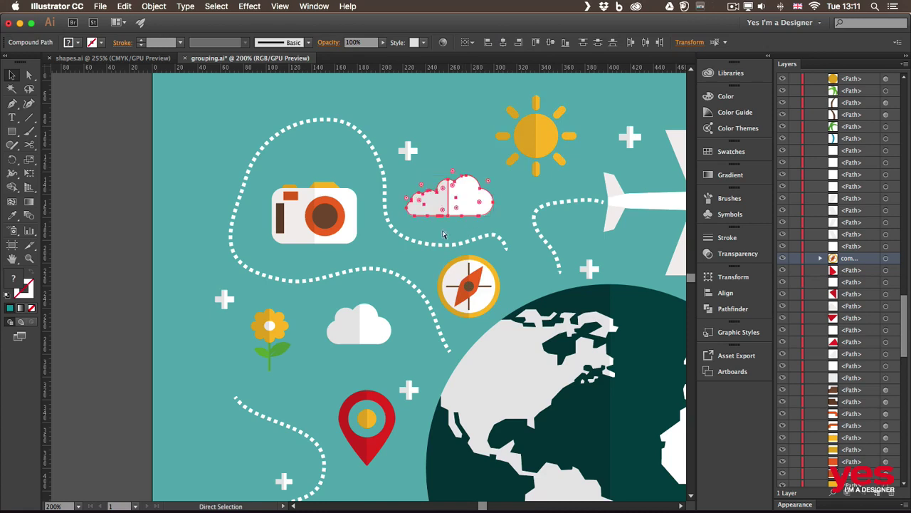
key("super+g")
Group the halves of the cloud beside the flower, and separately group the flower's parts
left_click(356, 324)
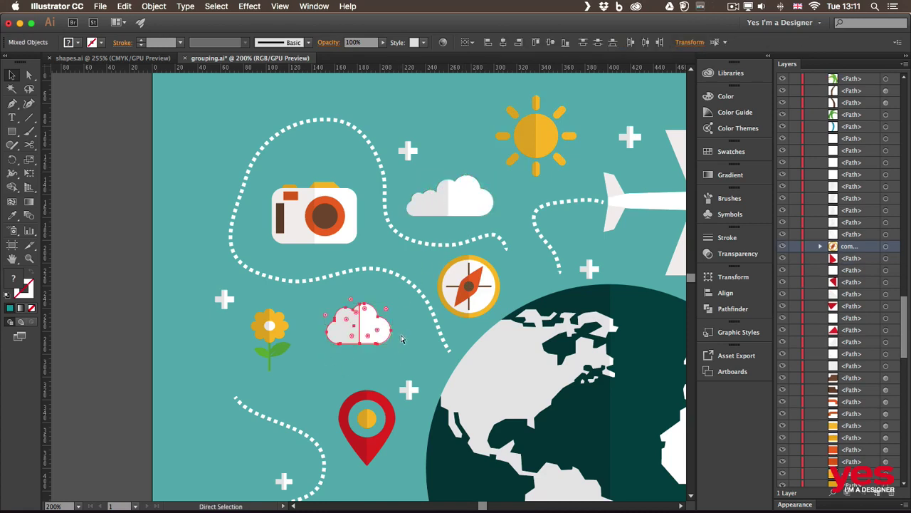
key("super+g")
left_click_drag(288, 374, 293, 369)
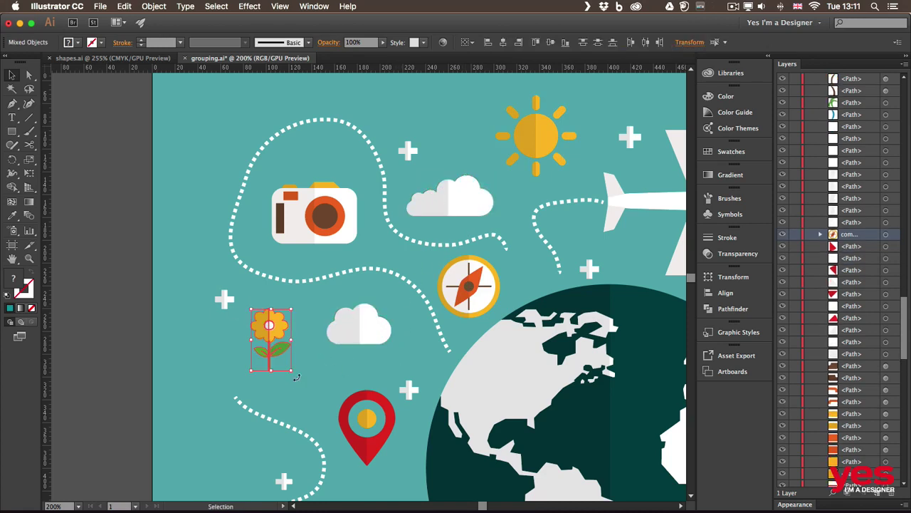
key("super+g")
Lasso all the parts of the airplane and group them
key("space")
left_click_drag(499, 255, 350, 249)
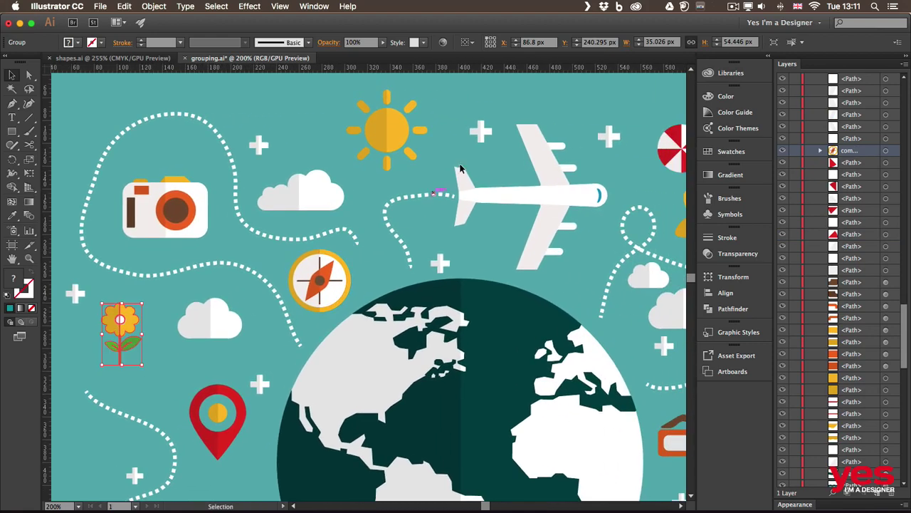
left_click(589, 258)
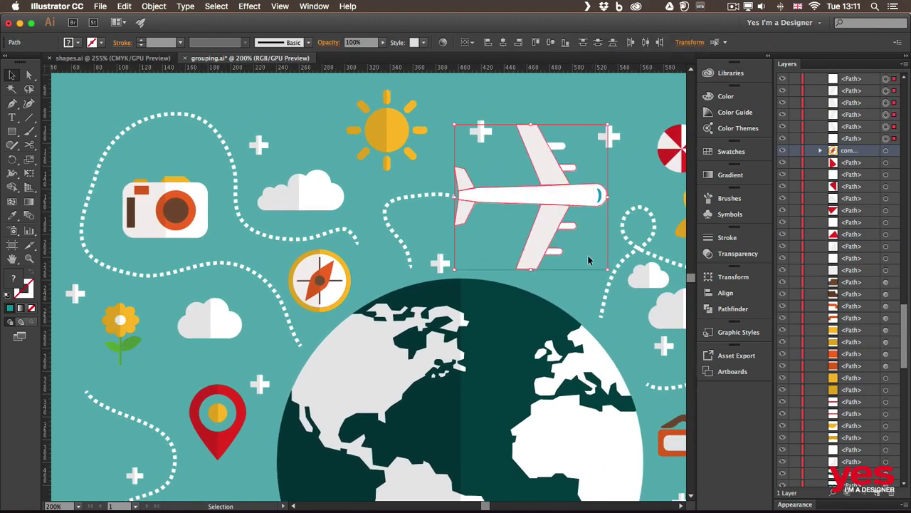
left_click(529, 104)
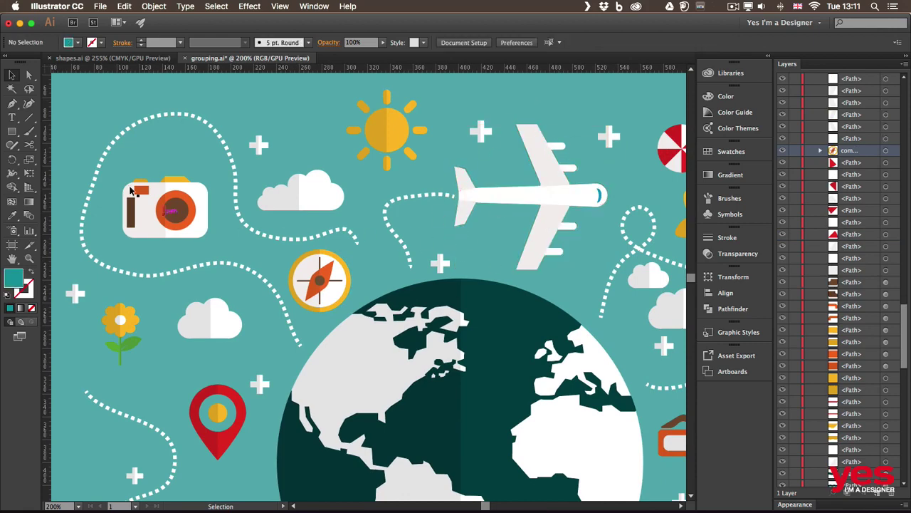
left_click(29, 89)
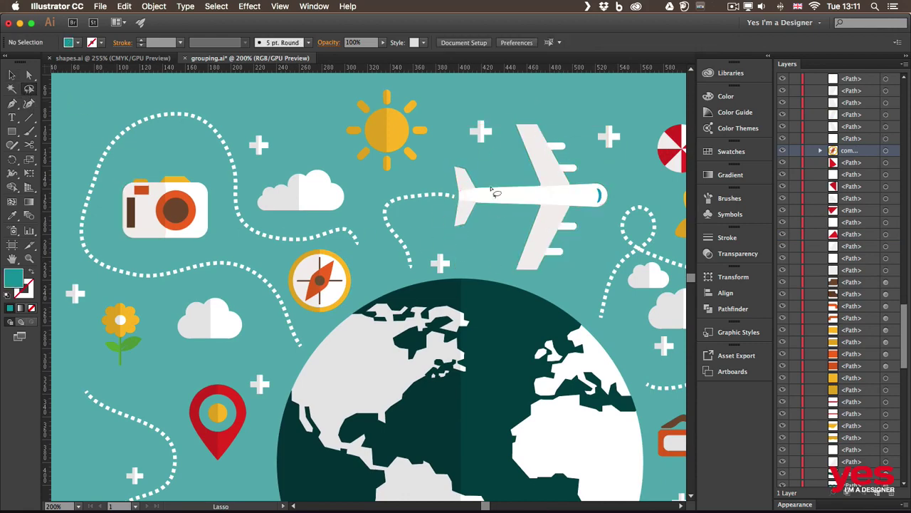
mouse_move(560, 130)
left_mouse_down()
mouse_move(489, 162)
mouse_move(462, 196)
mouse_move(467, 216)
mouse_move(554, 268)
mouse_move(595, 233)
mouse_move(617, 183)
mouse_move(597, 153)
mouse_move(561, 128)
left_mouse_up()
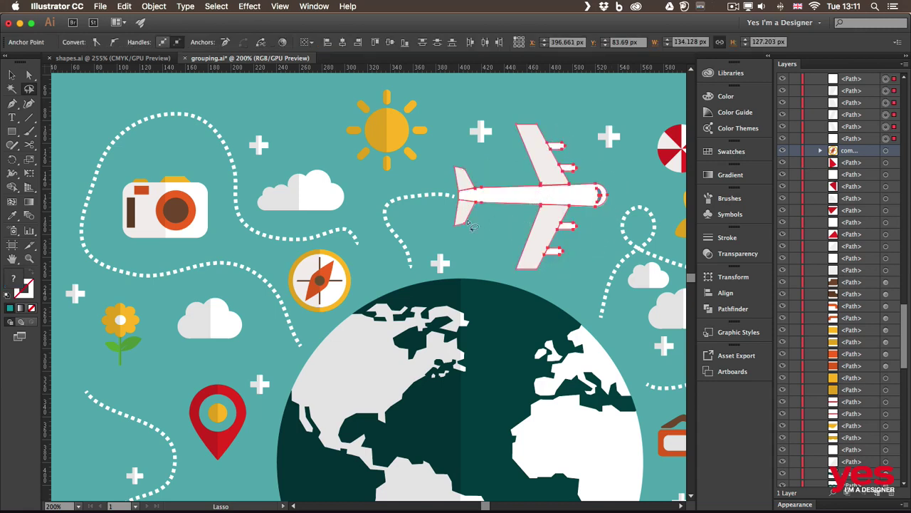
key("v")
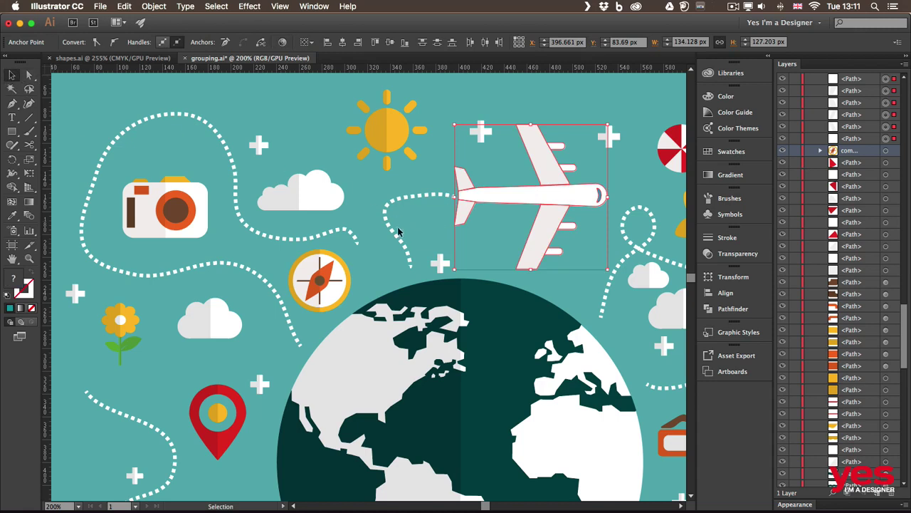
key("a")
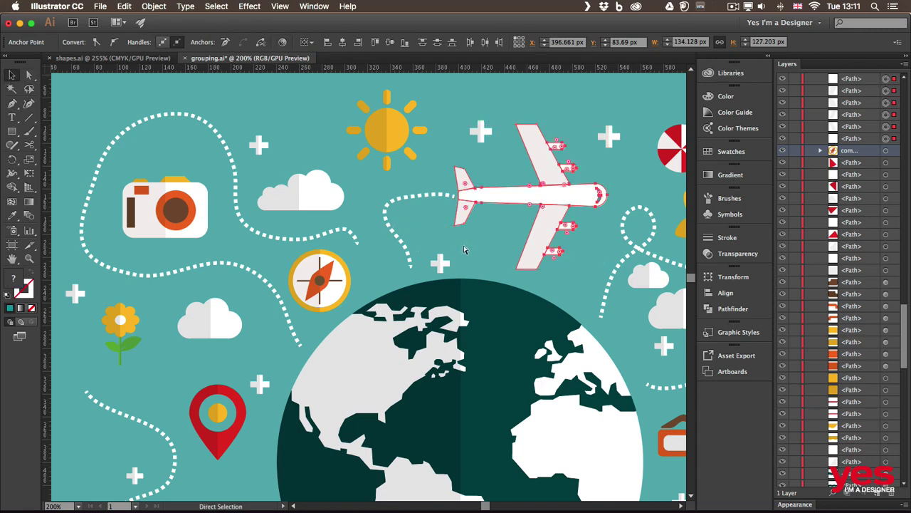
key("v")
Shift the grouped airplane slightly to the right and nudge the grouped sun
left_click_drag(508, 188, 539, 200)
left_click(534, 108)
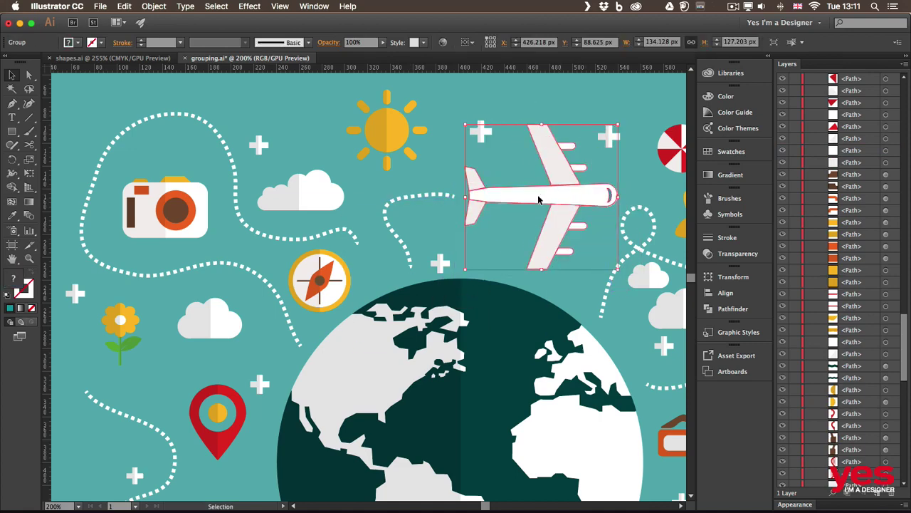
left_click(403, 140)
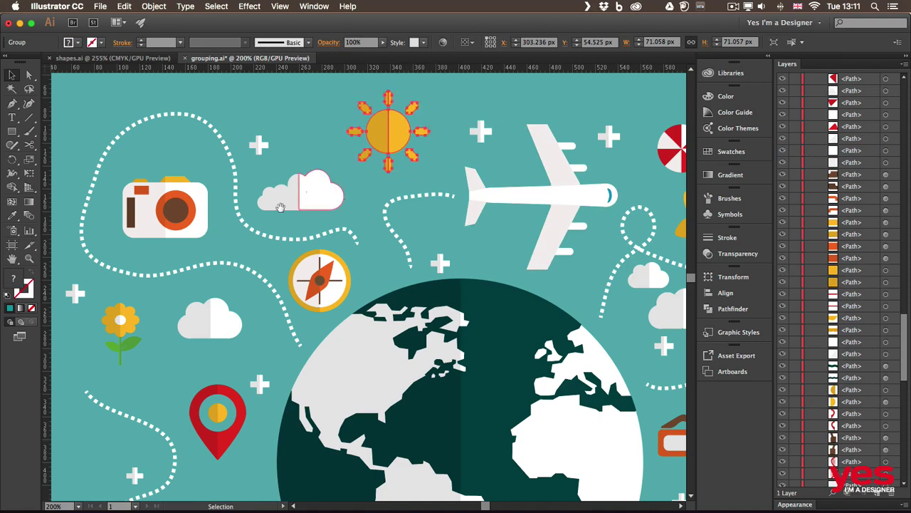
Select all the dotted route lines around the globe together and cut them from the artwork
scroll(279, 207, "left", 5)
scroll(280, 206, "down", 2)
key("super+0")
key("y")
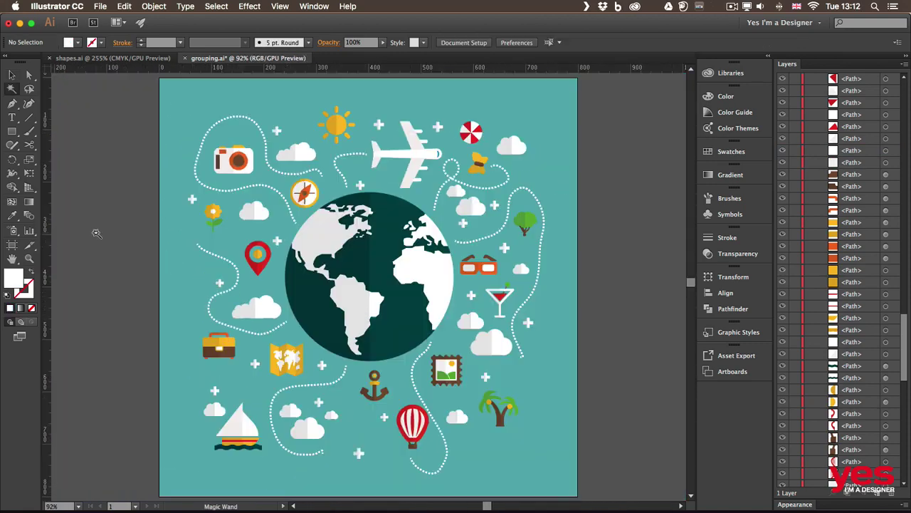
key("v")
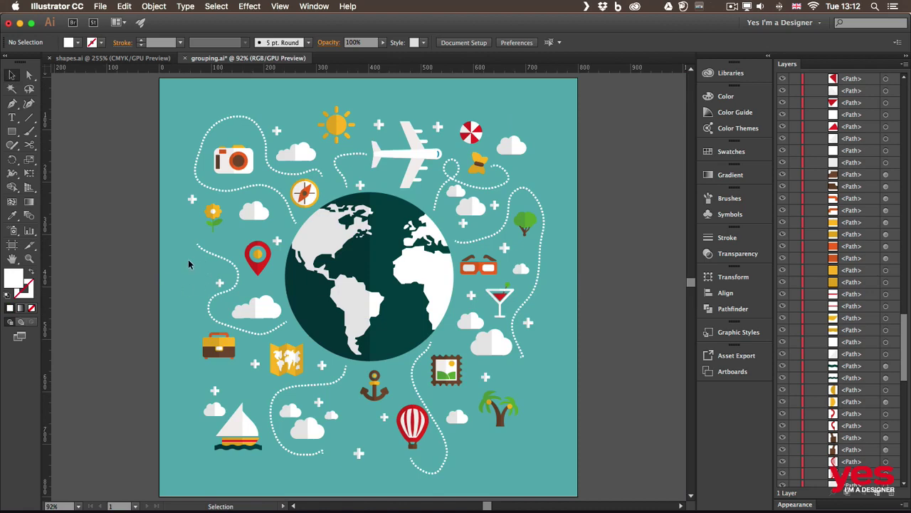
left_click(213, 255)
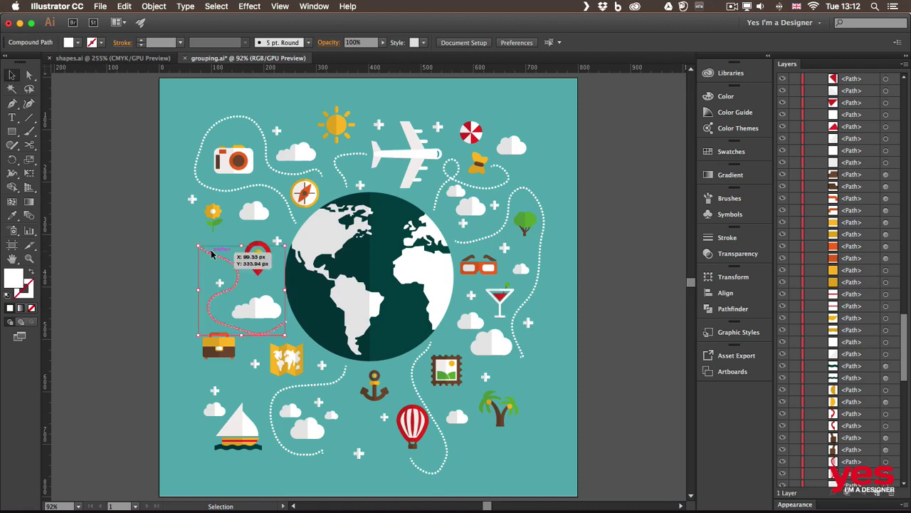
left_click(325, 384, "shift")
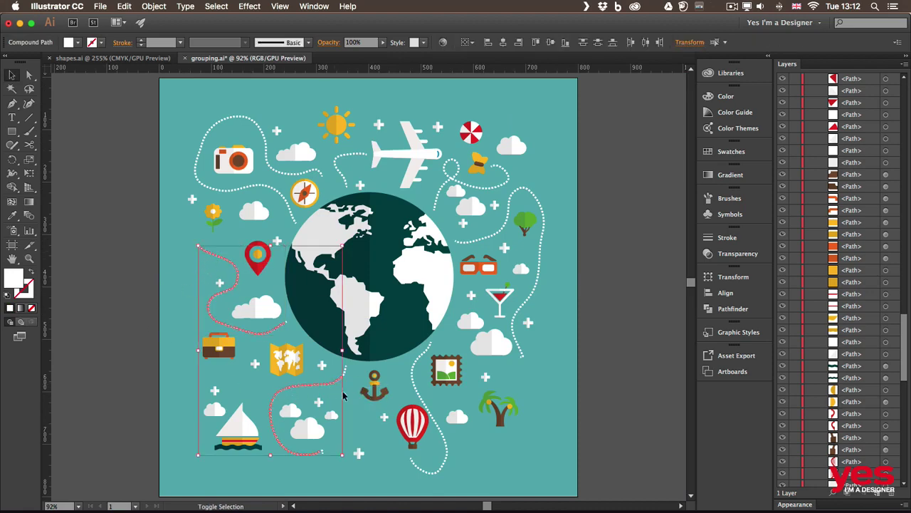
left_click(415, 379, "shift")
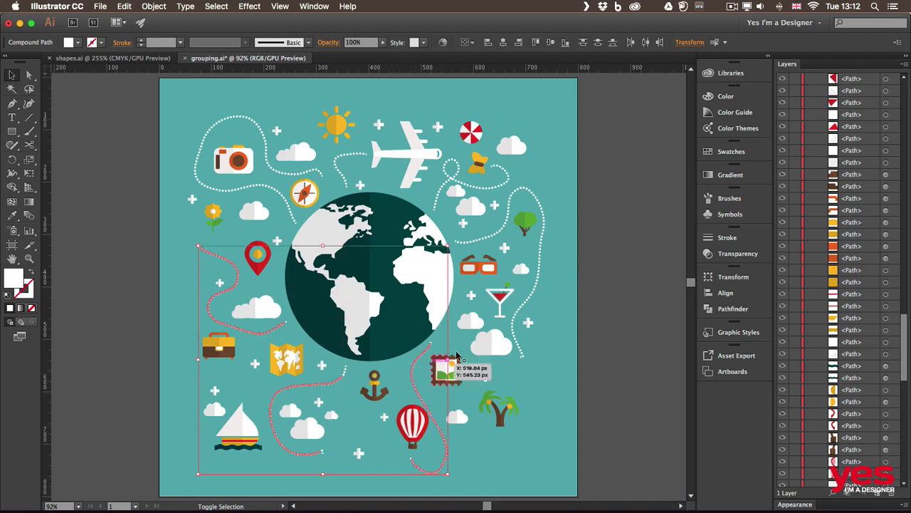
left_click(531, 298, "shift")
left_click(335, 184, "shift")
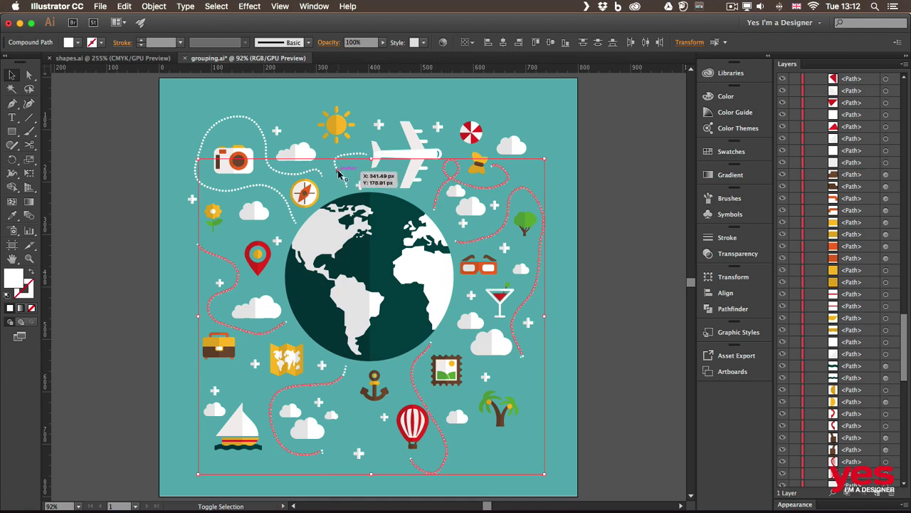
left_click(339, 173, "shift")
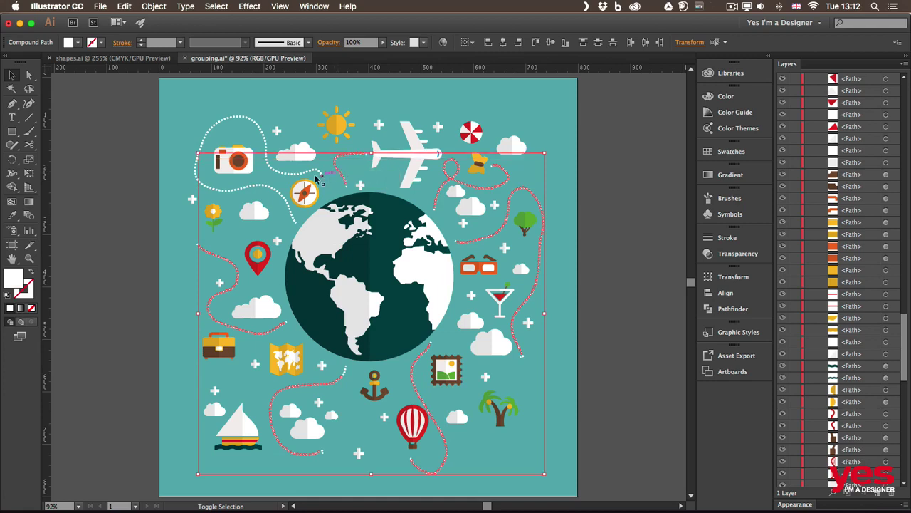
left_click(273, 170, "shift")
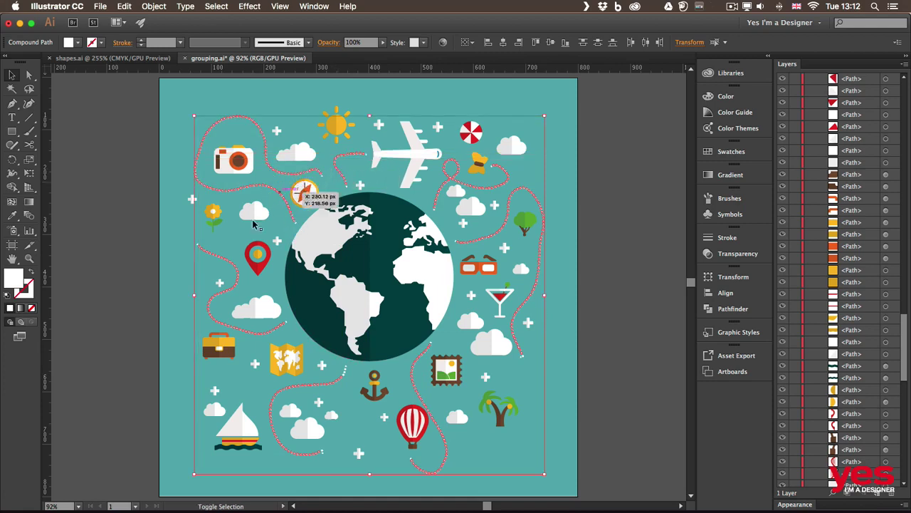
left_click(343, 378, "shift")
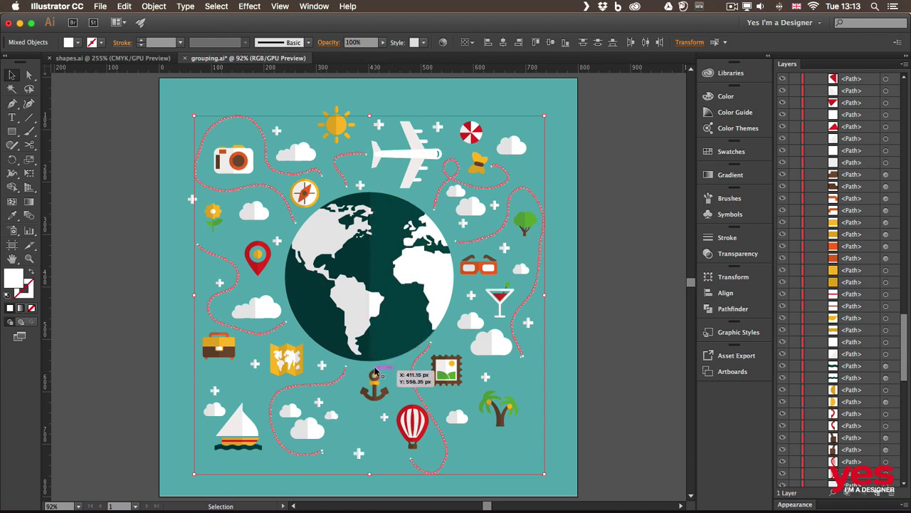
left_click(124, 6)
left_click(147, 49)
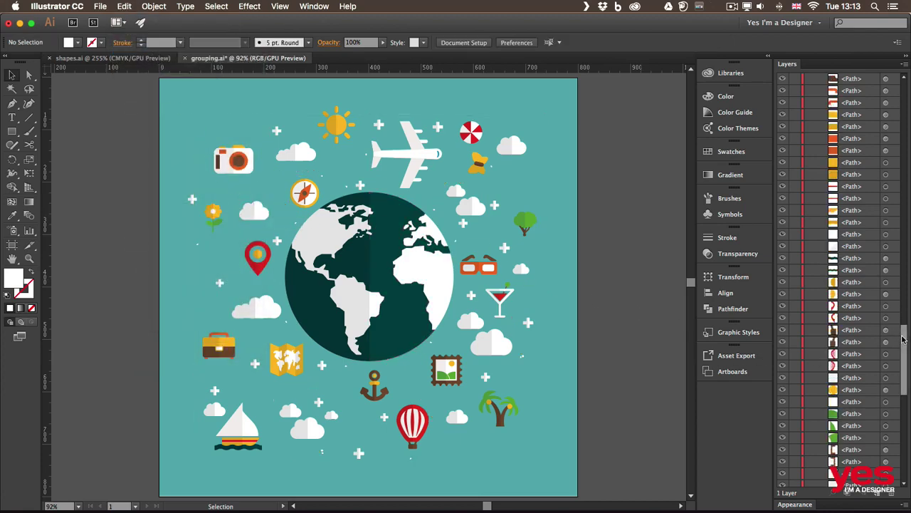
Collapse the contents of Layer 1 in the layer list and create a new layer above it
left_click_drag(905, 339, 825, 78)
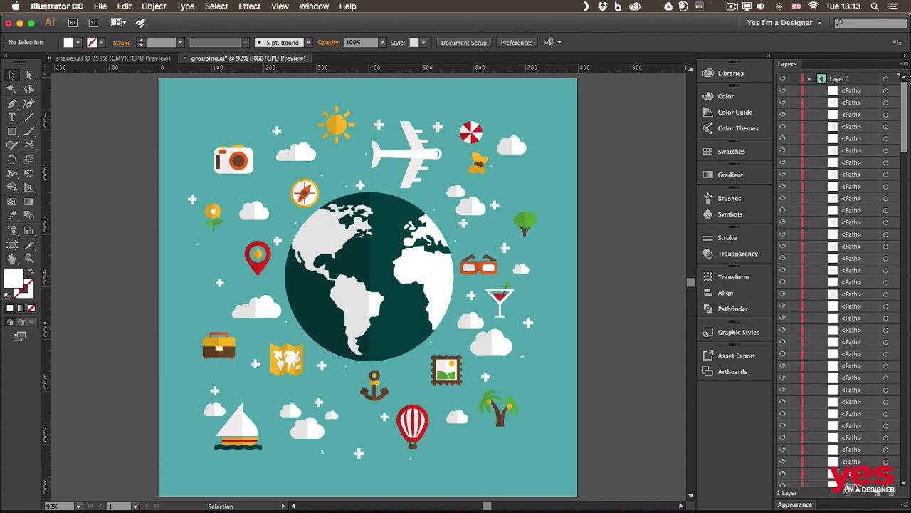
left_click(810, 79)
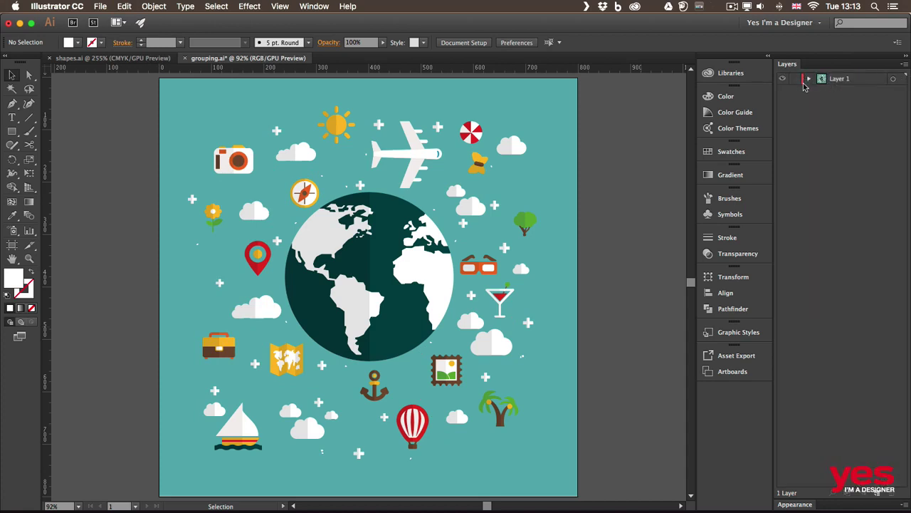
left_click(809, 79)
left_click(809, 79)
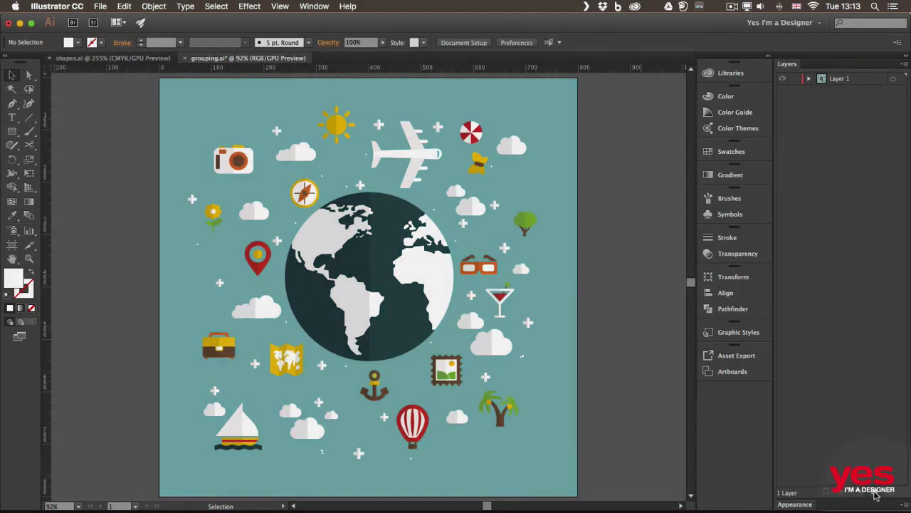
left_click(877, 493)
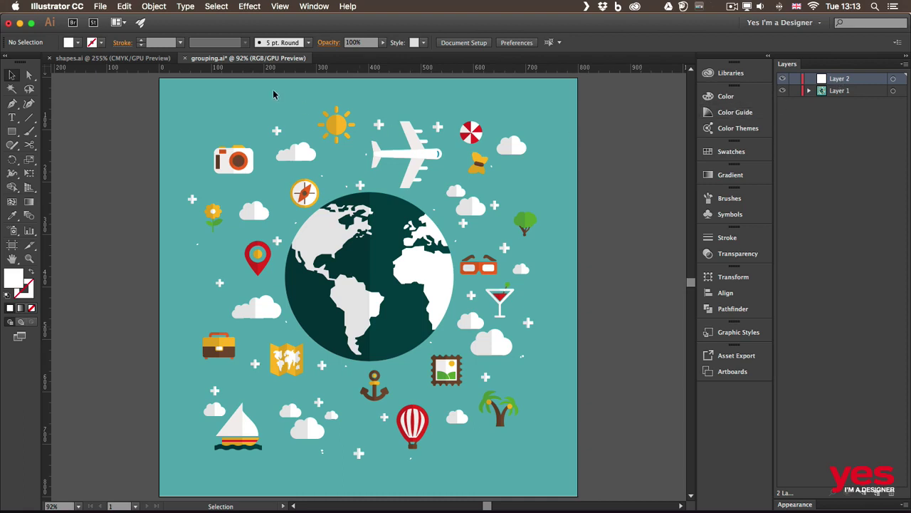
Paste the cut dotted lines in front on the new layer and rename that layer "directions"
left_click(123, 7)
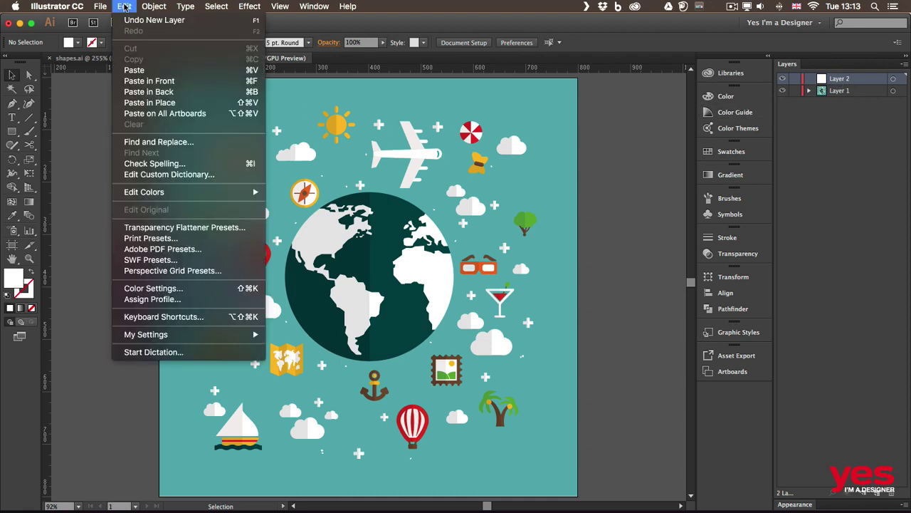
left_click(176, 82)
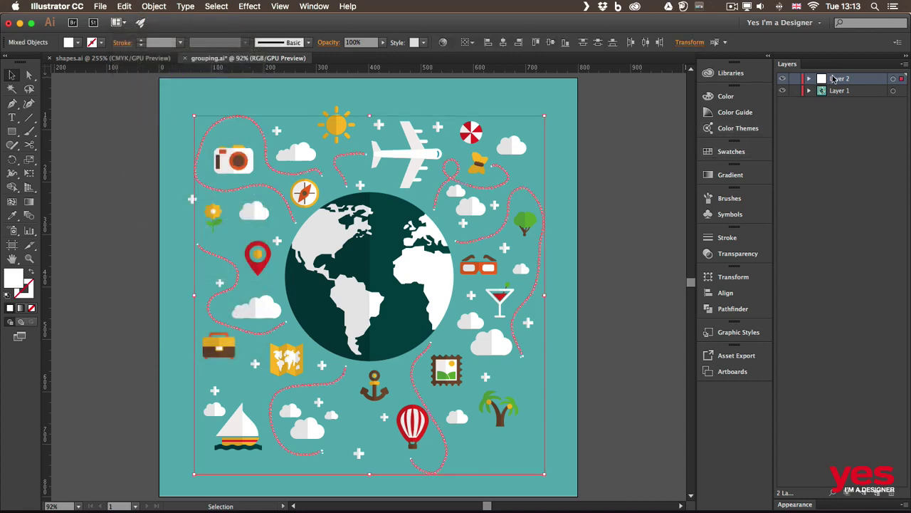
double_click(840, 79)
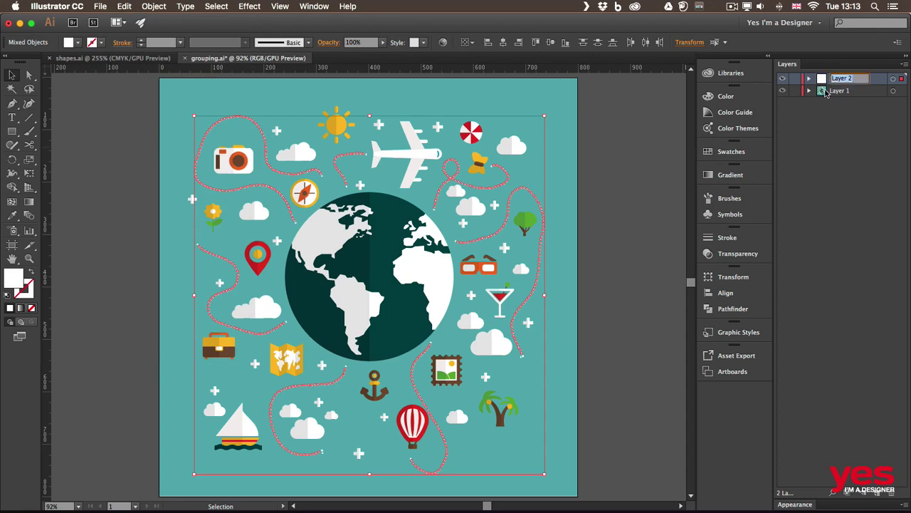
type("directions")
key("Return")
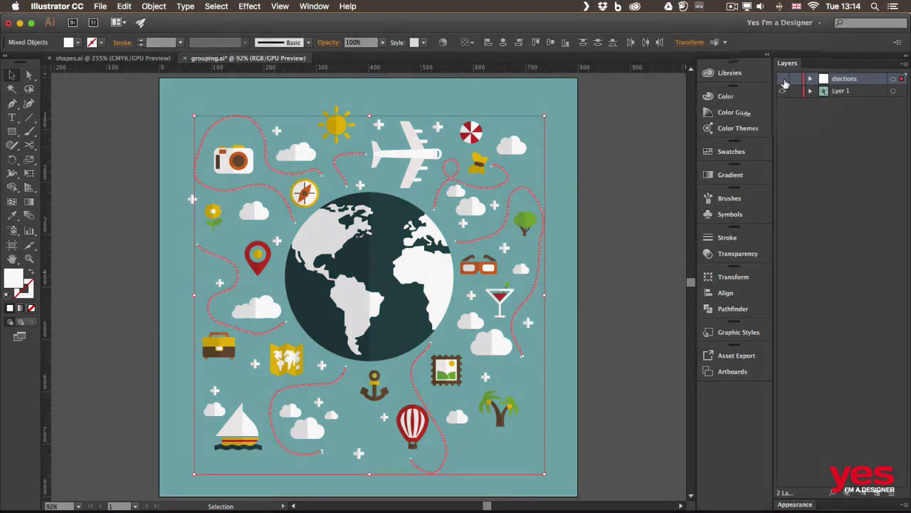
Hide and show the directions layer and Layer 1 in turn to check what each one contains
left_click(783, 79)
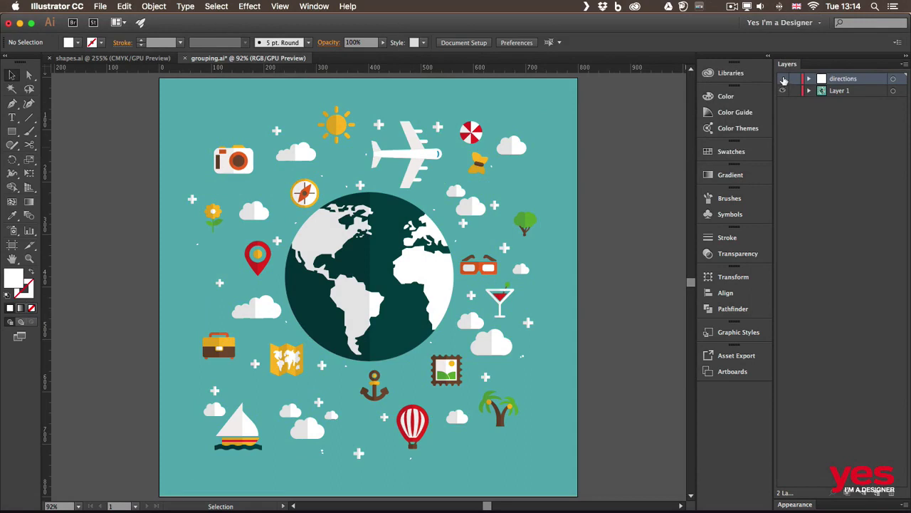
left_click(783, 80)
left_click(783, 79)
left_click(783, 79)
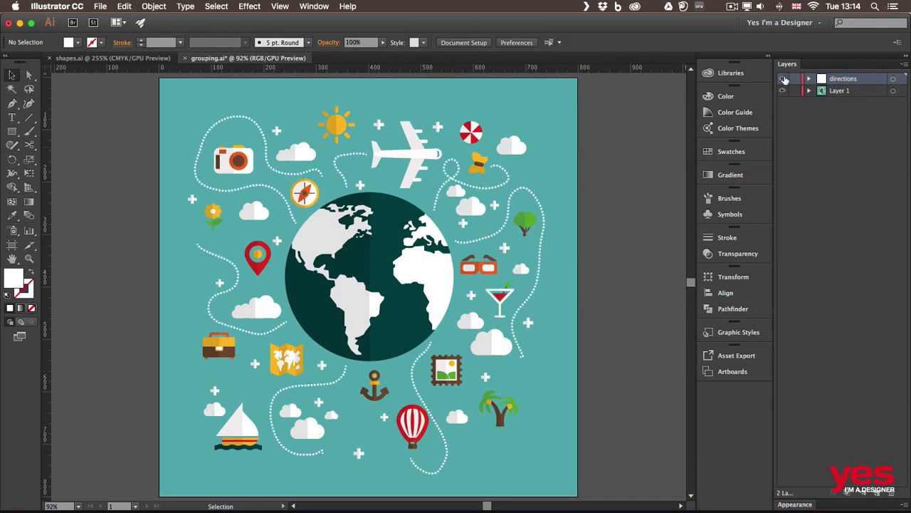
left_click(784, 91)
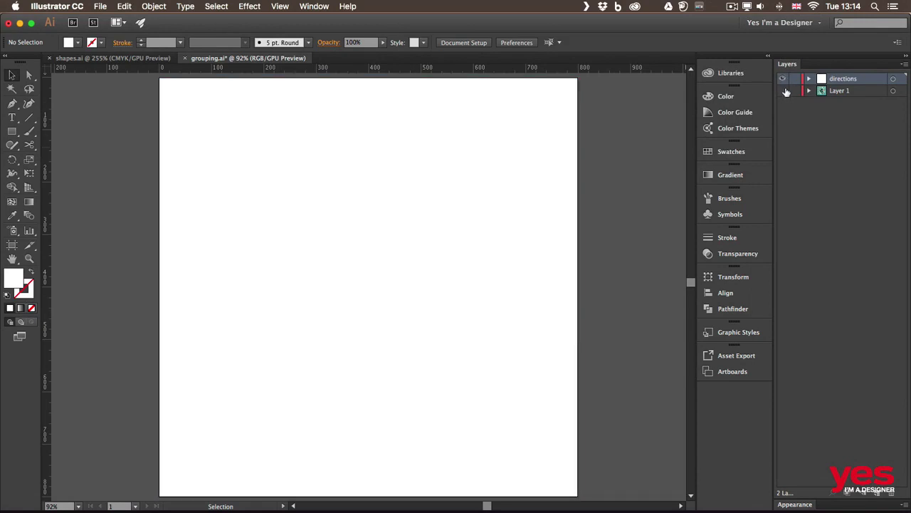
left_click(783, 90)
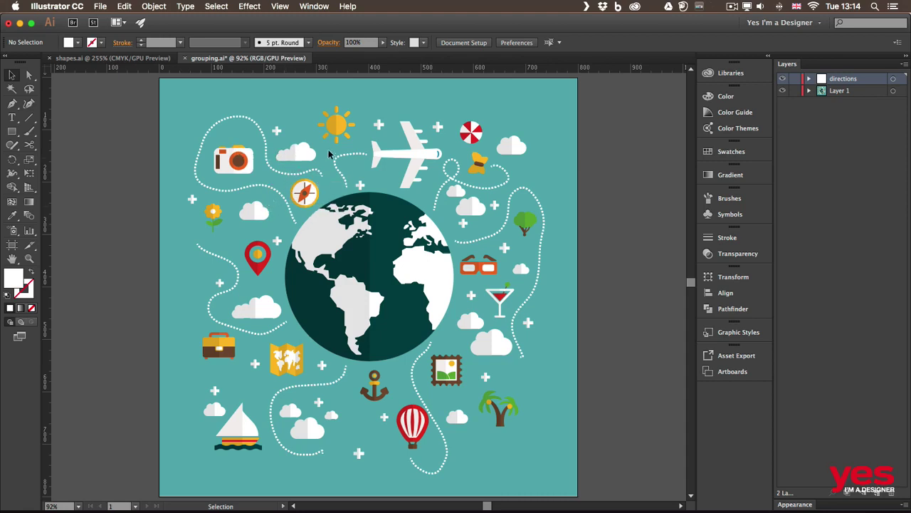
Lock Layer 1 and nudge individual dotted route lines around the globe to test that they can be moved separately
mouse_move(344, 156)
left_mouse_down()
mouse_move(336, 160)
mouse_move(344, 158)
left_mouse_up()
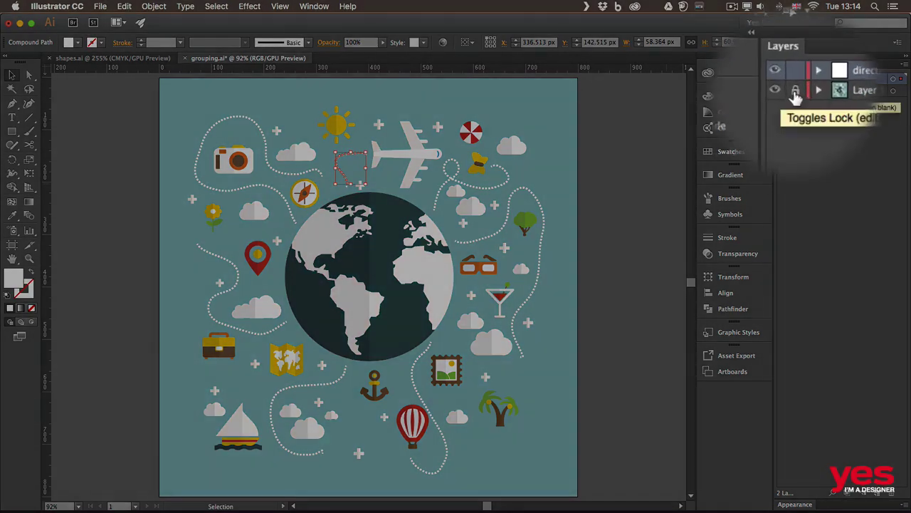
left_click(795, 91)
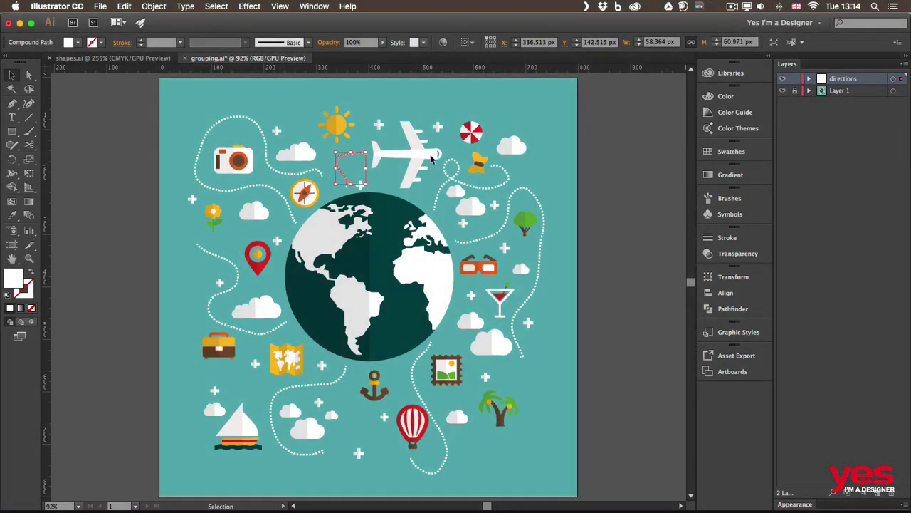
left_click(399, 157)
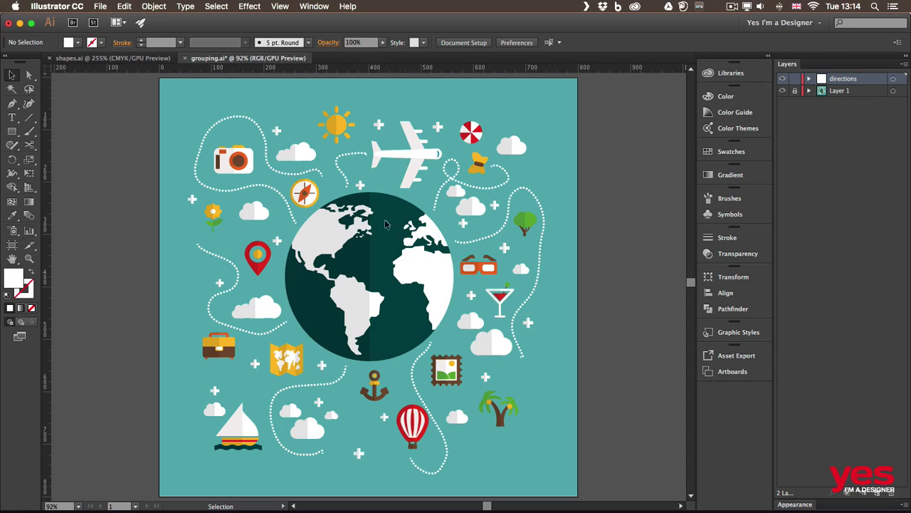
mouse_move(502, 236)
left_mouse_down()
mouse_move(519, 228)
mouse_move(525, 204)
mouse_move(508, 204)
mouse_move(499, 234)
left_mouse_up()
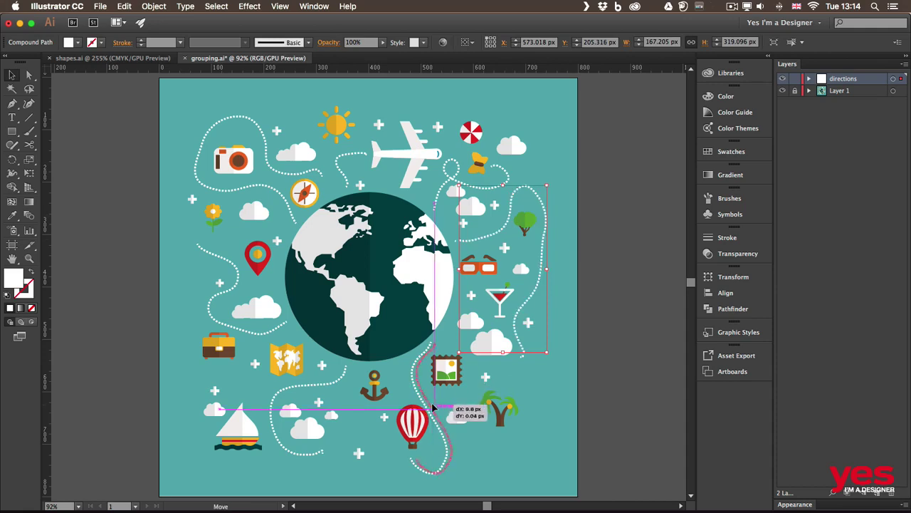
left_click(425, 405)
left_click(583, 356)
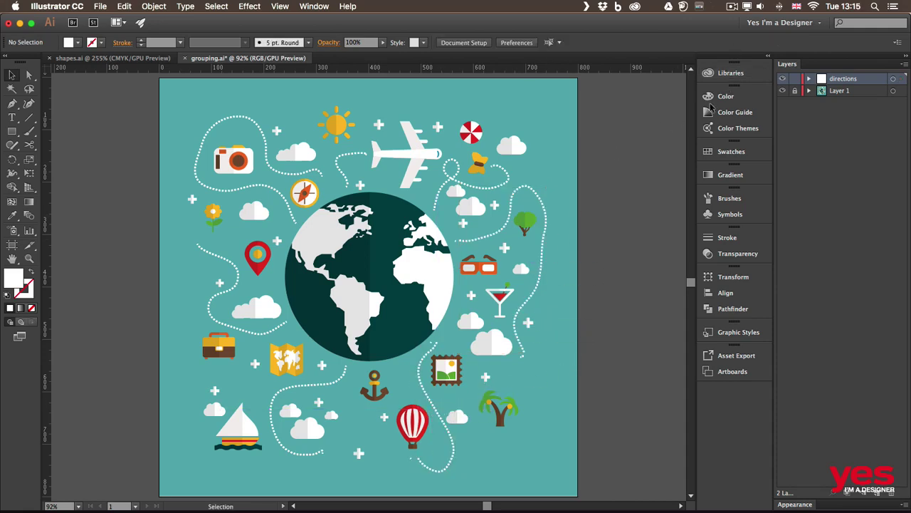
Unlock Layer 1 and its locked objects, and cut the teal background rectangle from the artwork
left_click(795, 91)
left_click(154, 6)
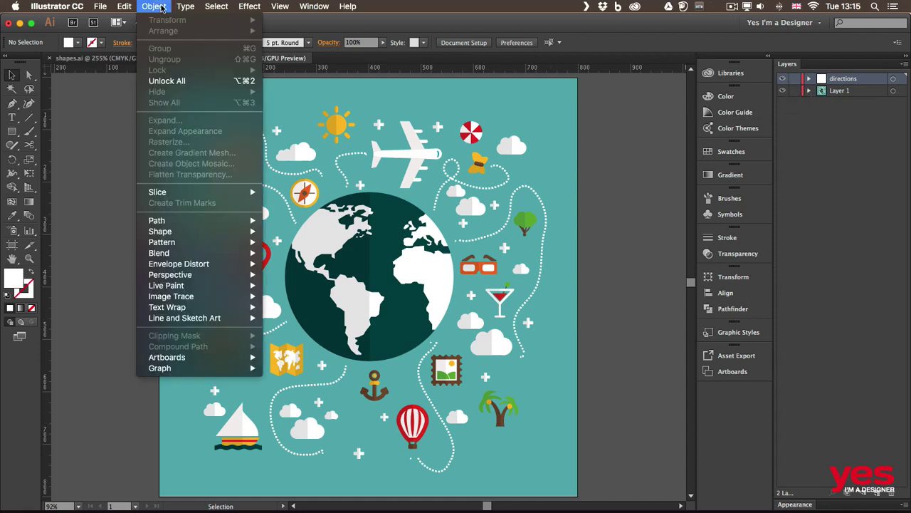
left_click(179, 83)
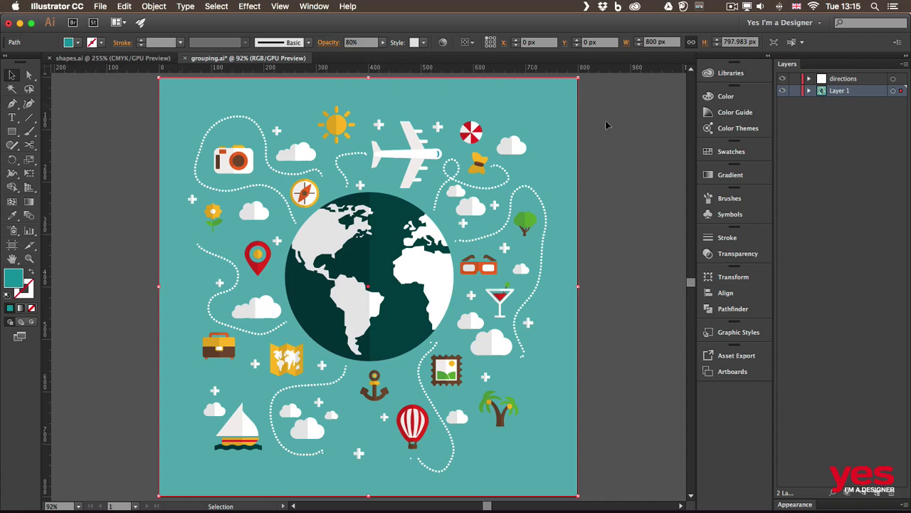
left_click(123, 6)
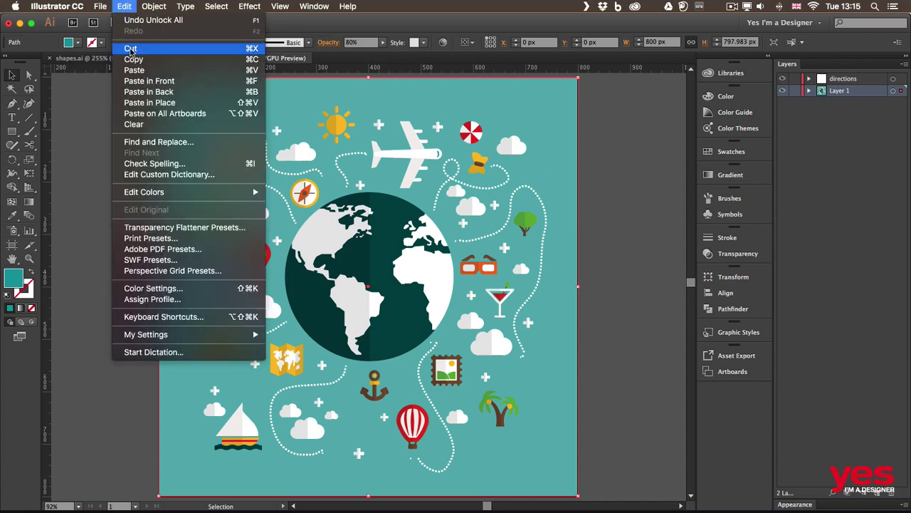
left_click(131, 47)
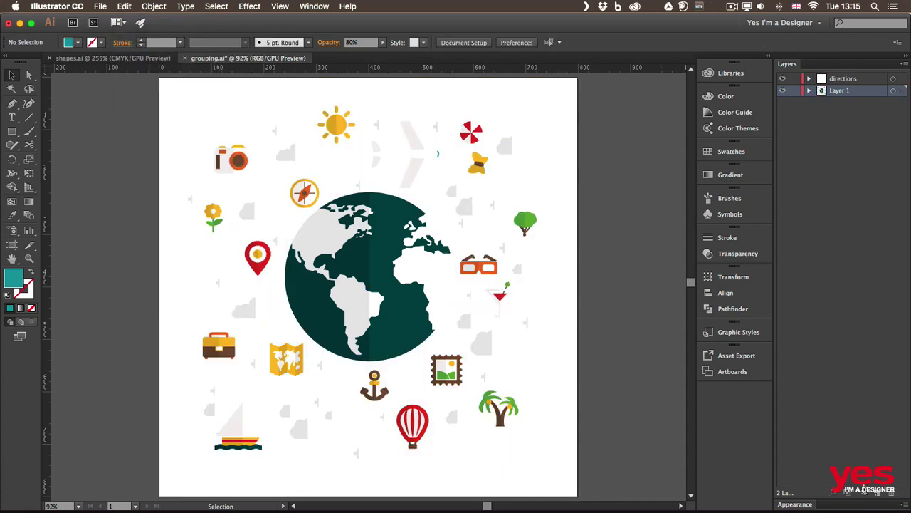
Create a new layer named "background" and paste the cut teal rectangle in front on it
left_click(877, 493)
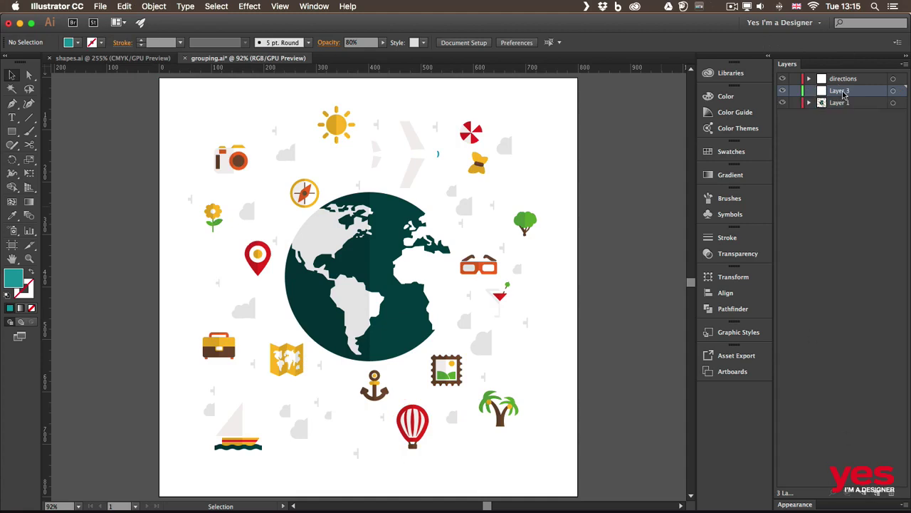
double_click(840, 92)
type("bac")
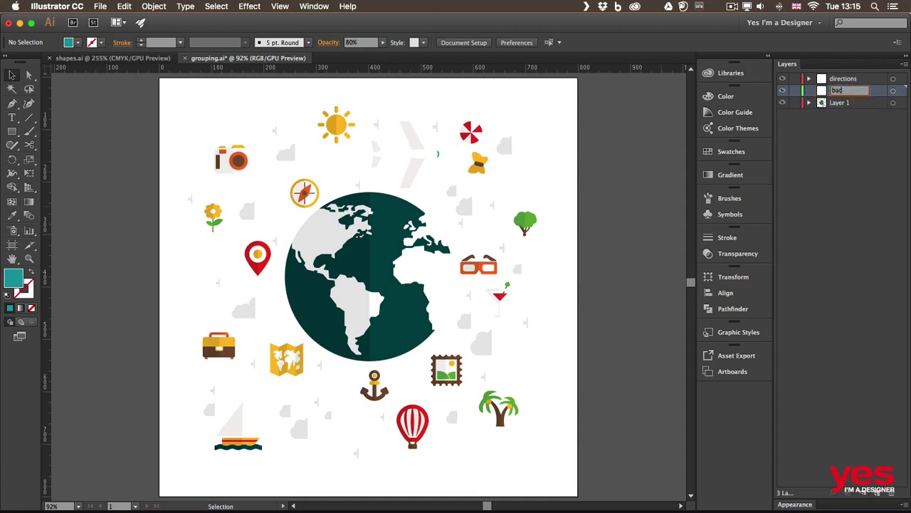
type("kground")
key("Return")
left_click(124, 6)
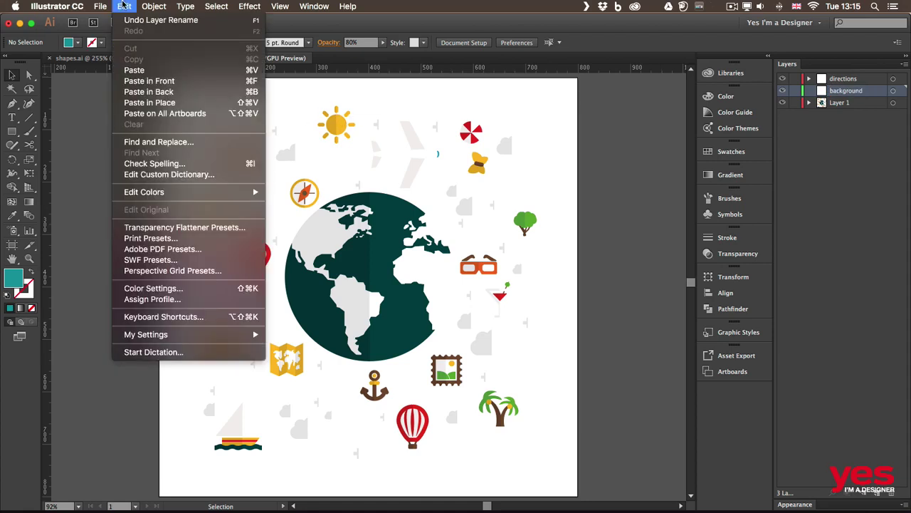
left_click(168, 83)
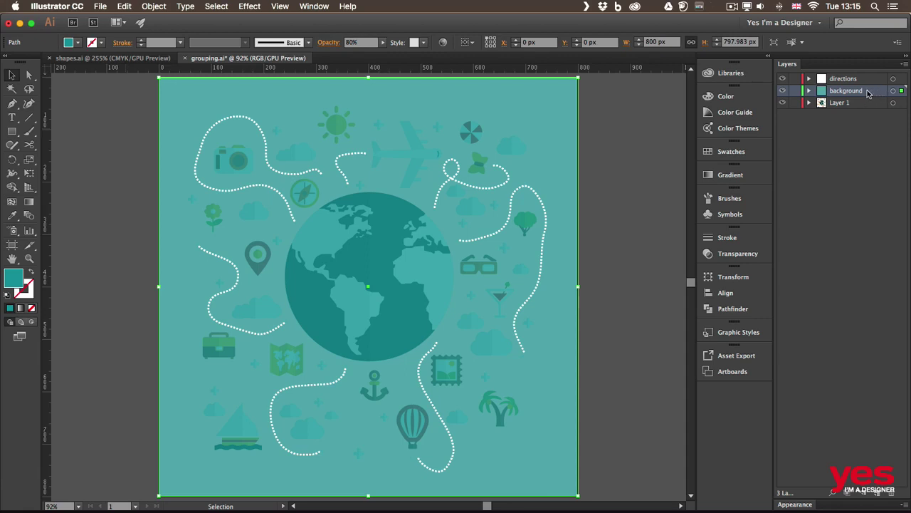
Move the background layer below Layer 1 in the stacking order and lock it
left_click_drag(872, 92, 870, 113)
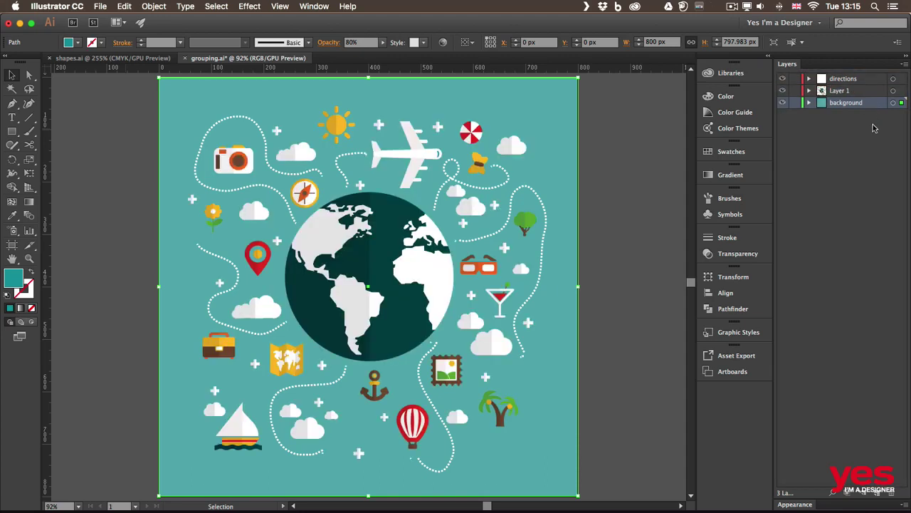
left_click(796, 104)
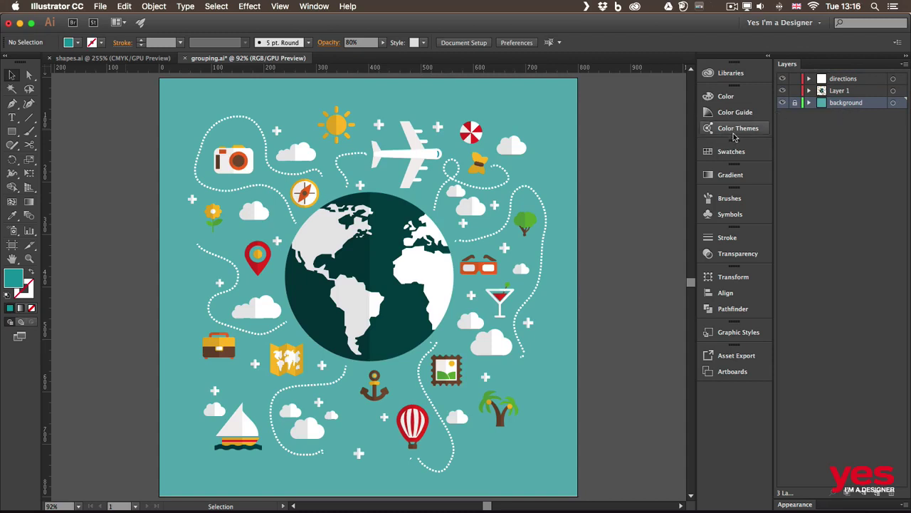
Rename Layer 1 as "travel icons" and lock the directions layer
double_click(837, 92)
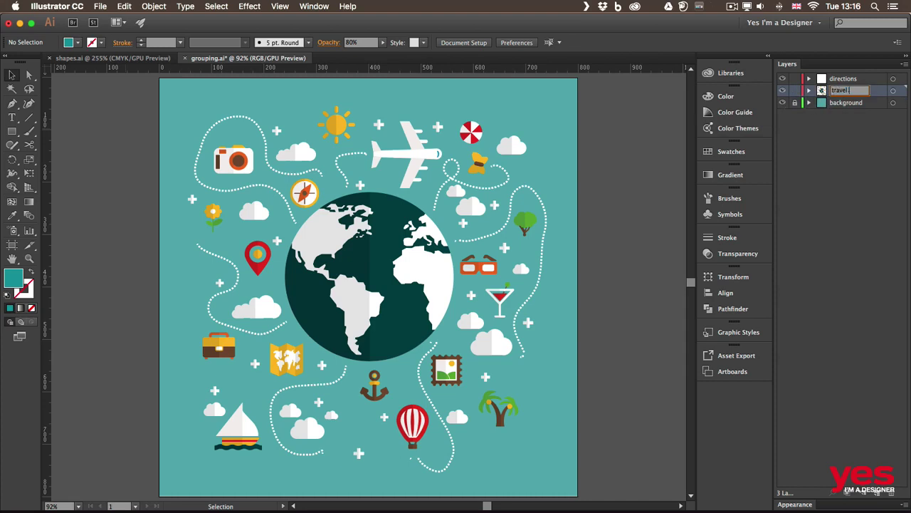
key("Return")
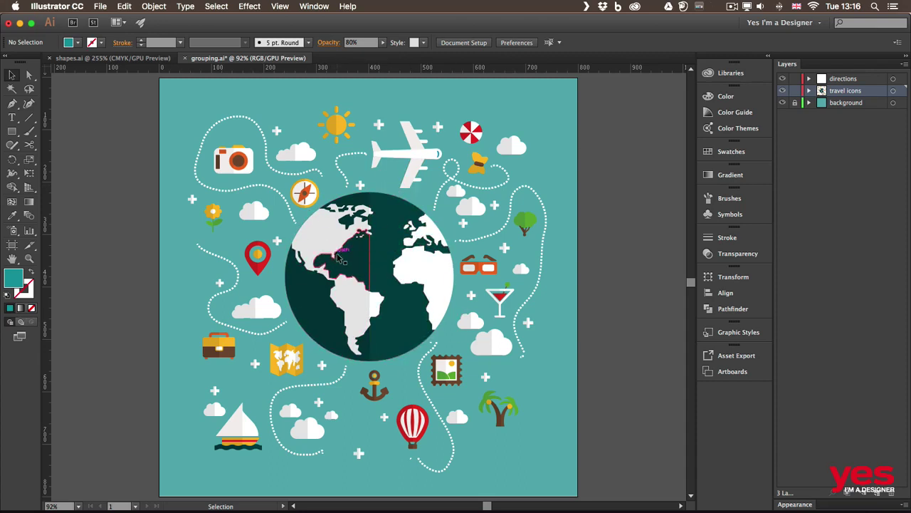
left_click(793, 81)
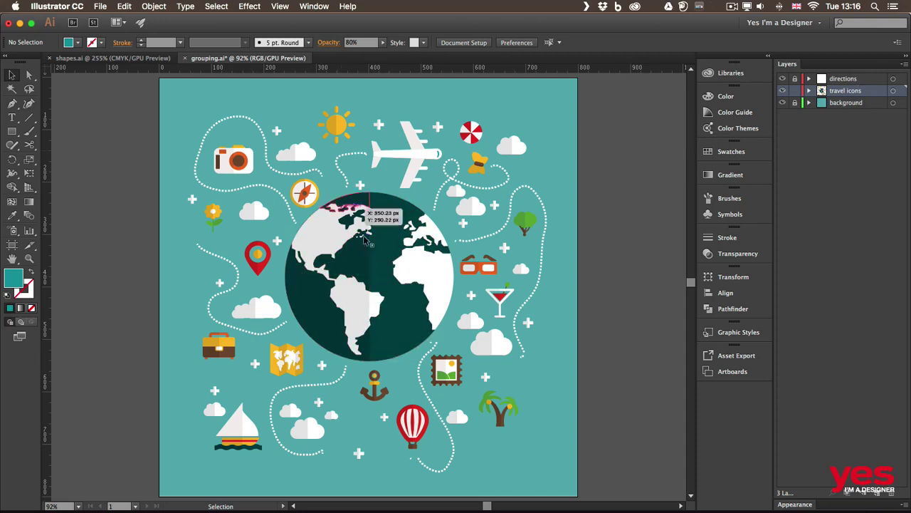
Select all parts of the globe with the Lasso tool and remove the small plus sign above it from the selection
left_click(29, 89)
mouse_move(333, 195)
left_mouse_down()
mouse_move(300, 229)
mouse_move(286, 269)
mouse_move(289, 308)
mouse_move(312, 349)
mouse_move(340, 365)
mouse_move(388, 368)
mouse_move(456, 306)
mouse_move(459, 258)
mouse_move(423, 208)
mouse_move(378, 191)
mouse_move(331, 198)
left_mouse_up()
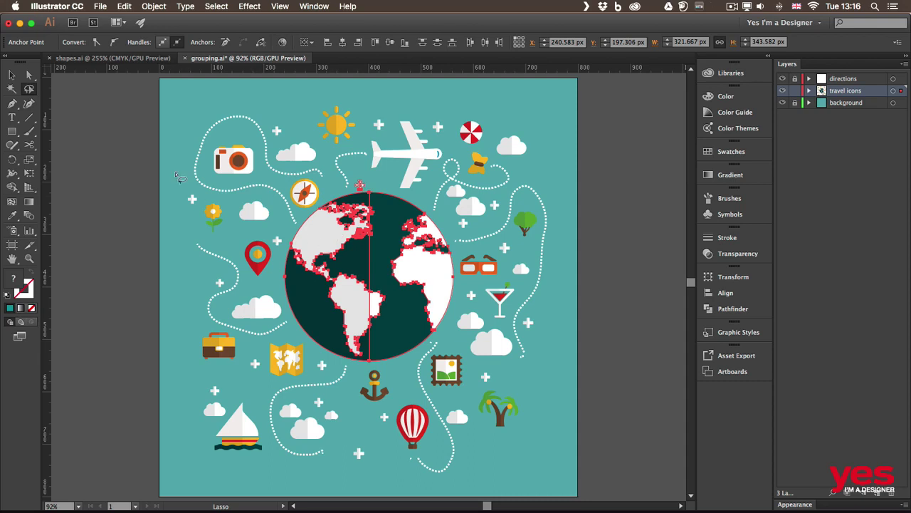
left_click(11, 75)
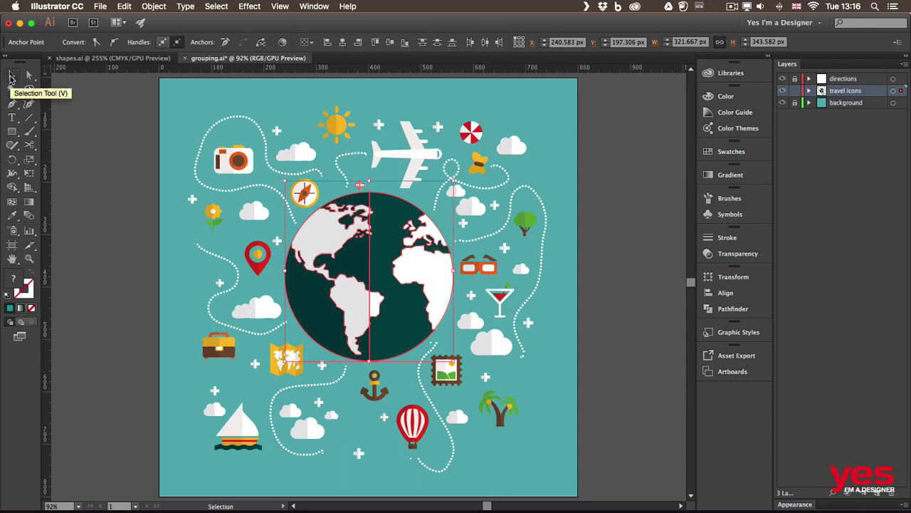
left_click(360, 189)
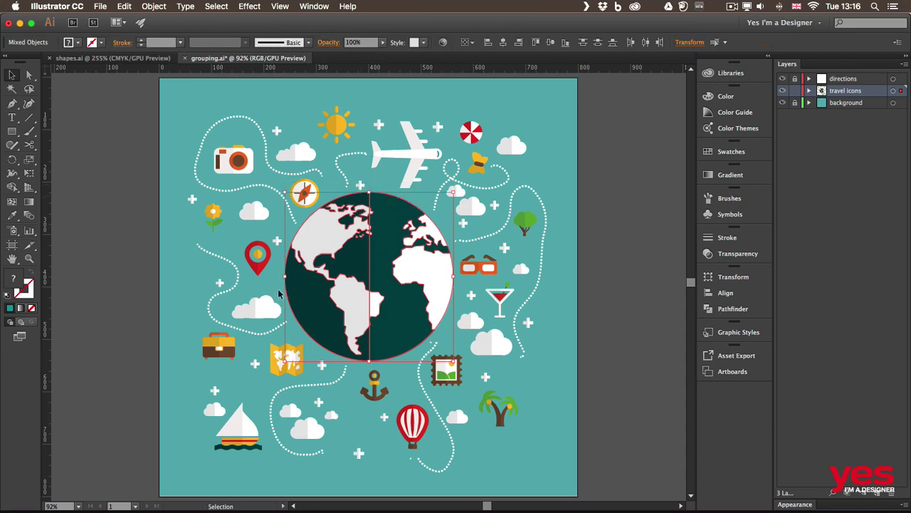
Create a new layer above the travel icons layer and name it "globe"
left_click(879, 494)
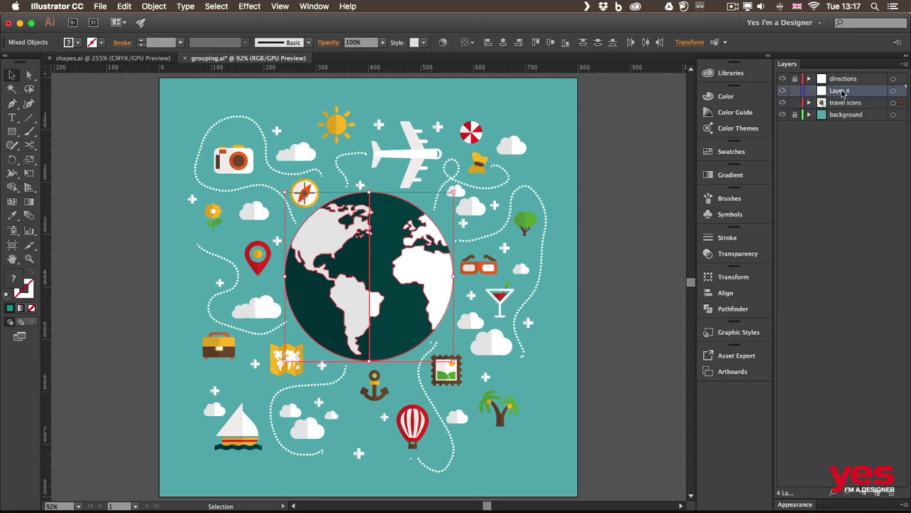
double_click(842, 91)
type("g")
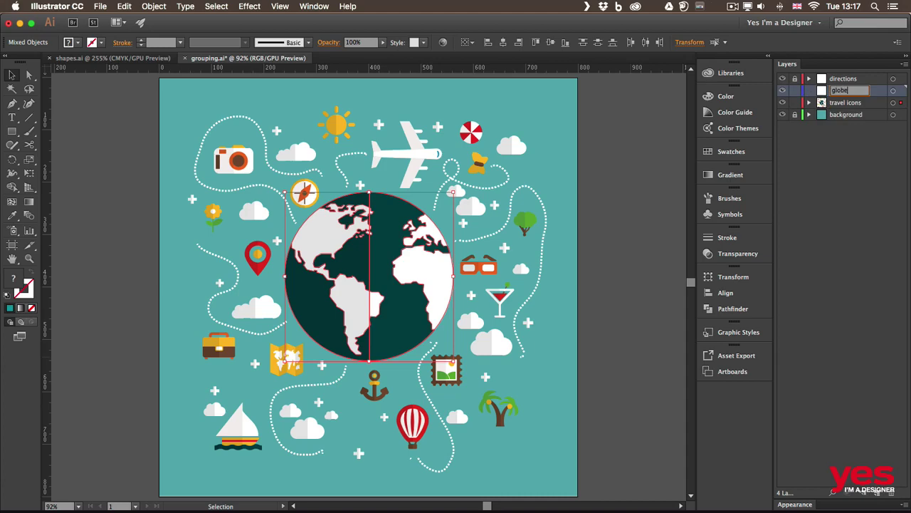
type("lobe")
key("Return")
Cut the selected globe artwork, paste it in front on the globe layer and deselect it
left_click(124, 6)
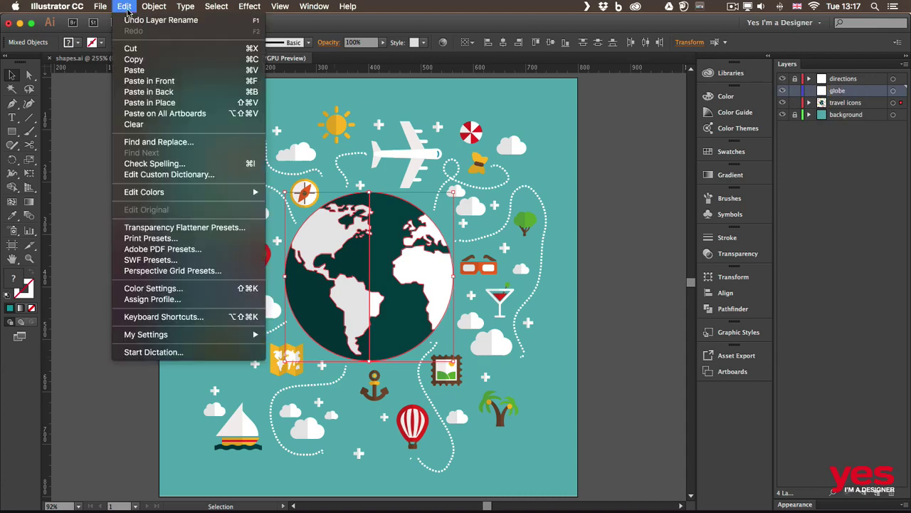
left_click(139, 49)
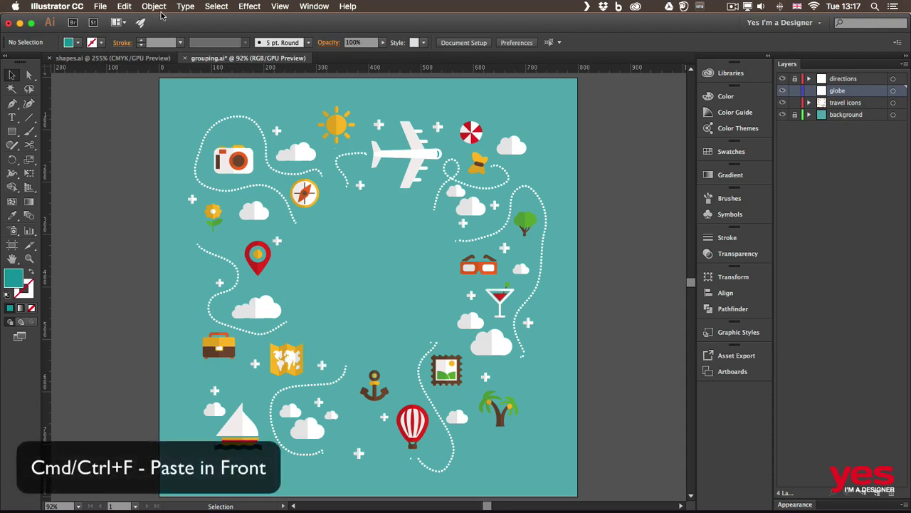
key("super+f")
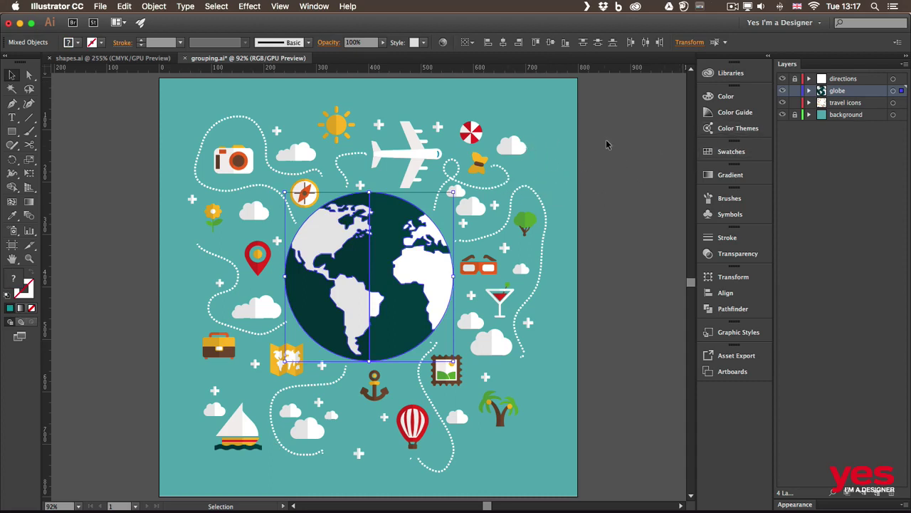
left_click(630, 163)
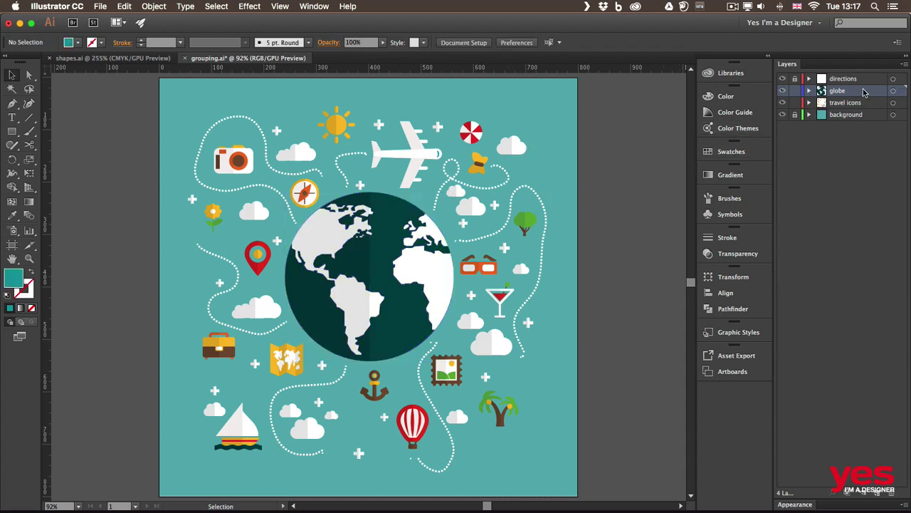
Hide and show the directions, globe and travel icons layers in turn to check their contents, and lock the globe layer
left_click(783, 80)
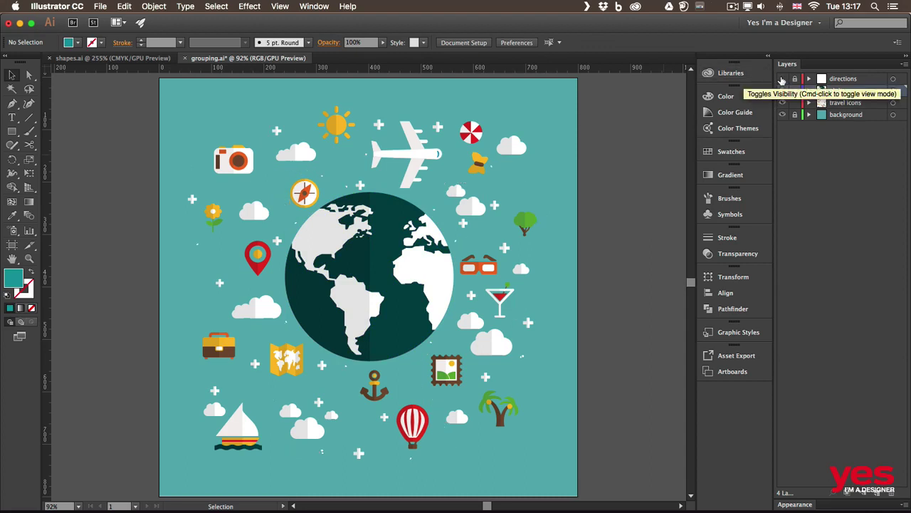
left_click(783, 80)
left_click(782, 91)
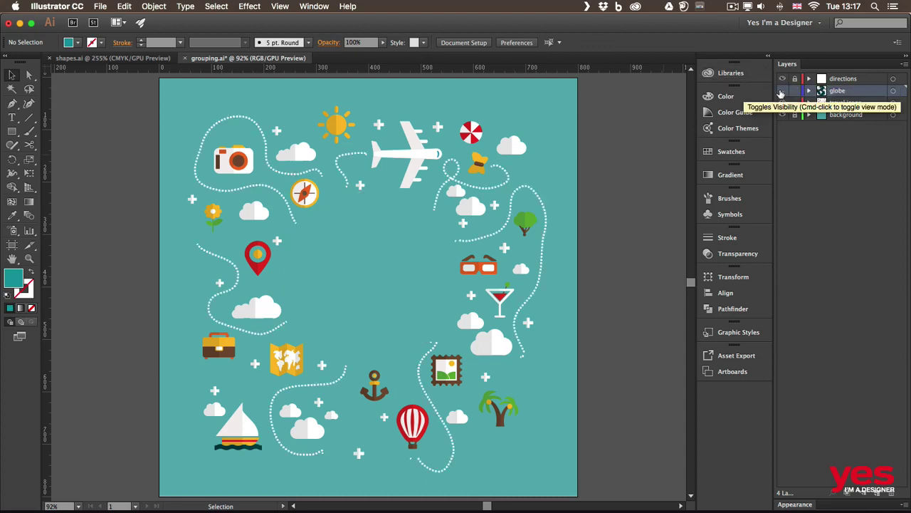
left_click(782, 91)
left_click(782, 103)
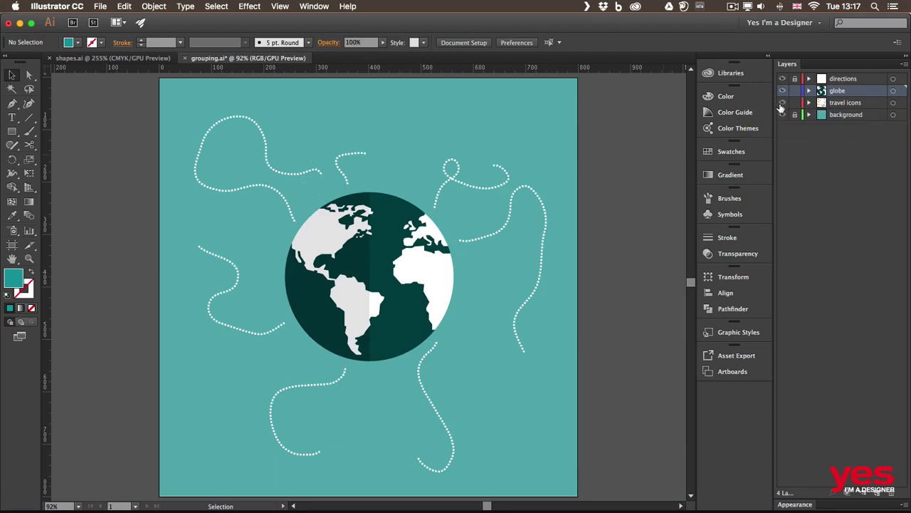
left_click(782, 102)
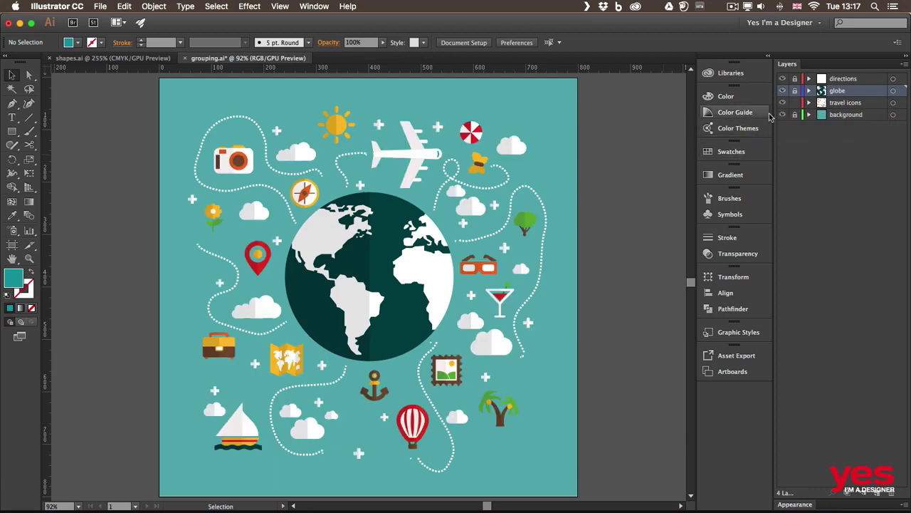
Nudge the airplane slightly downward, and select the beach ball and the red location pin to test the travel icons layer
left_click(418, 157)
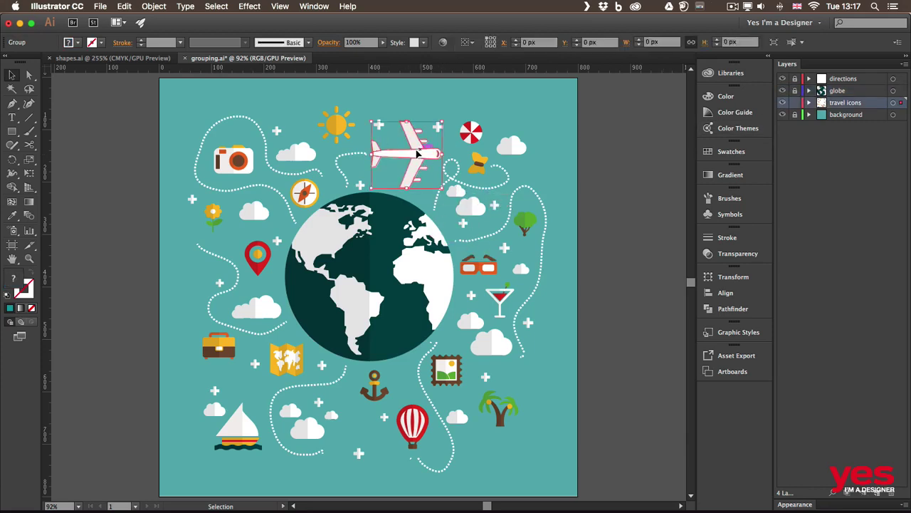
left_click_drag(417, 158, 420, 162)
left_click(479, 149)
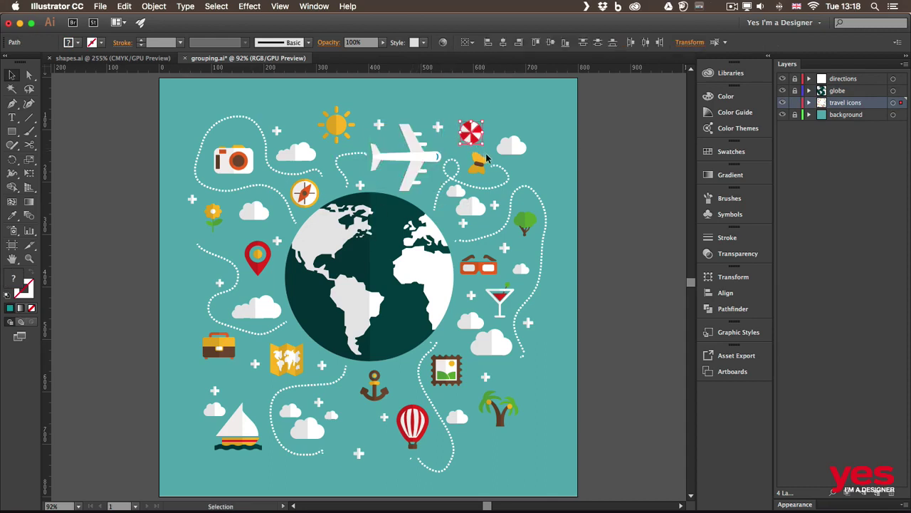
left_click(476, 139)
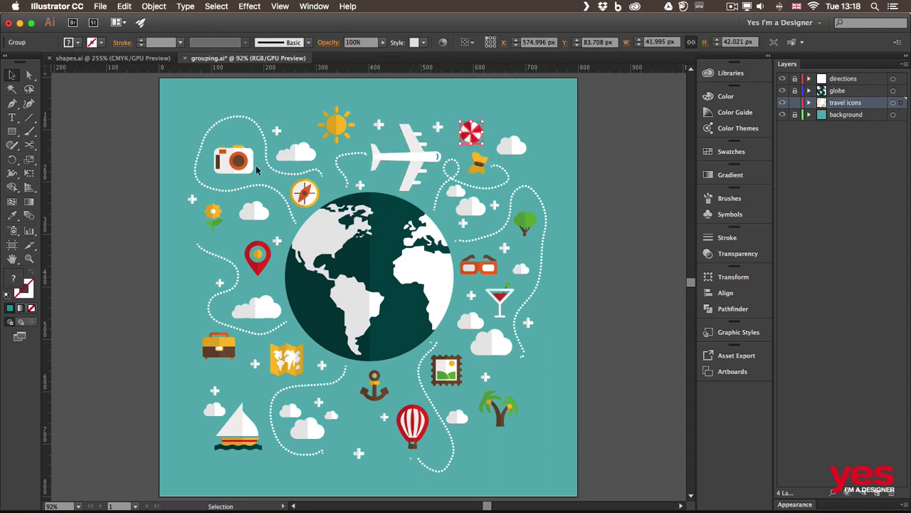
left_click(269, 279)
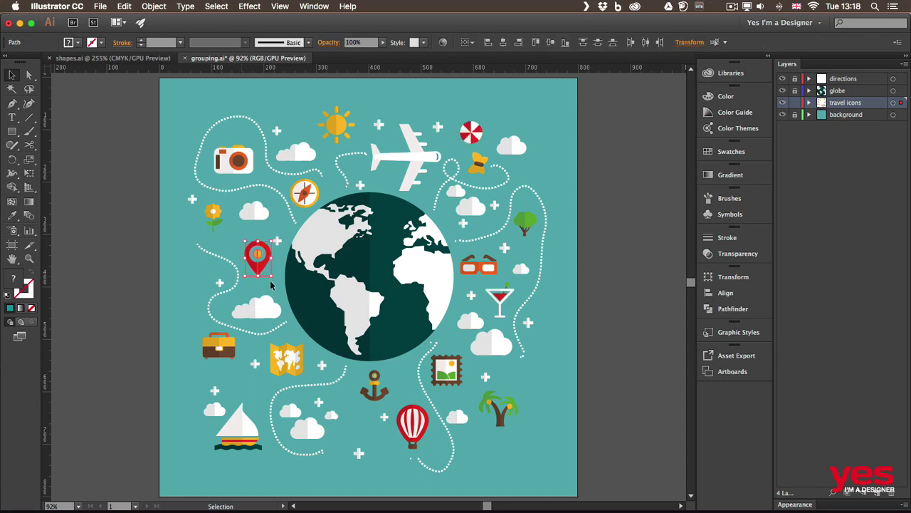
Group the parts of the suitcase icon, and group the parts of the folded map icon separately
left_click(262, 276)
left_click_drag(171, 333, 242, 367)
key("super+g")
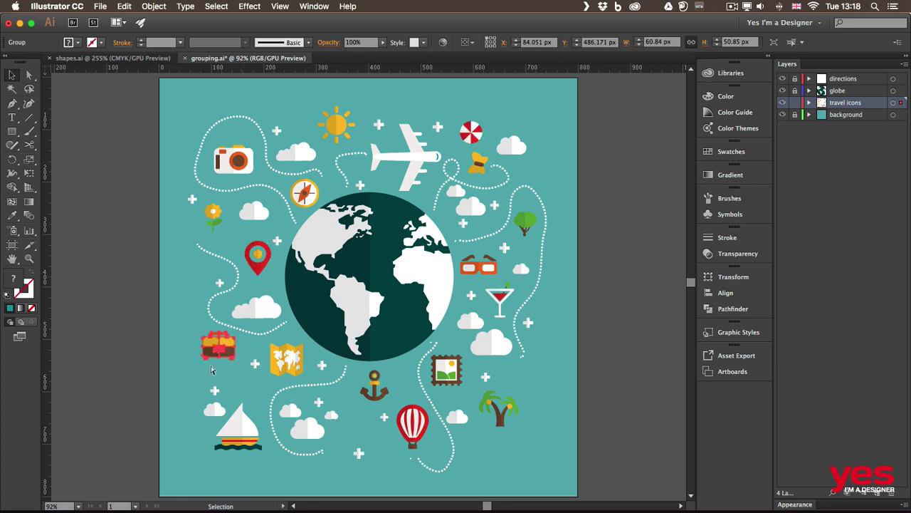
left_click(301, 376)
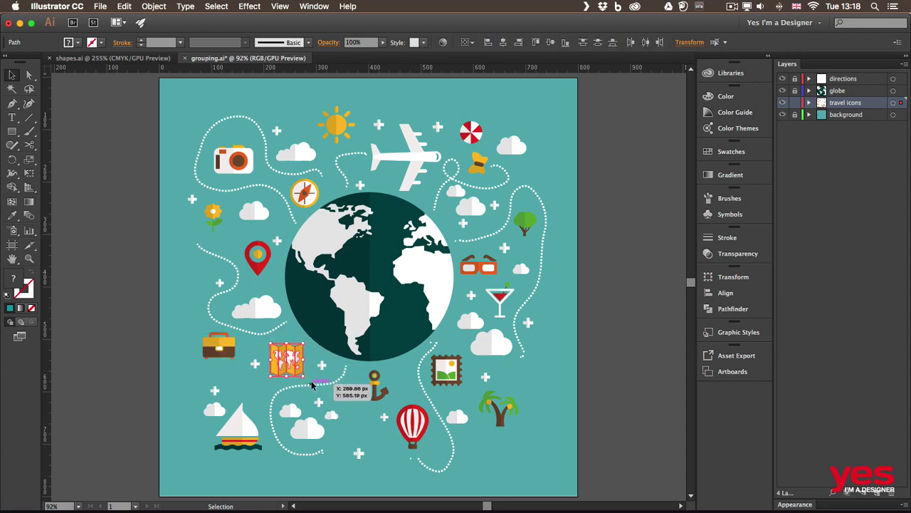
key("super+g")
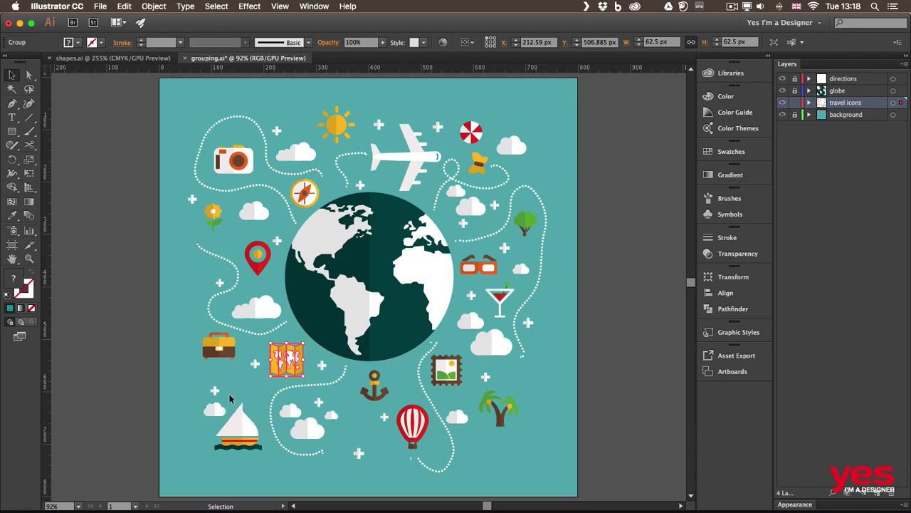
Group the parts of the sailboat and shift the grouped boat slightly down and to the right
left_click_drag(228, 391, 266, 453)
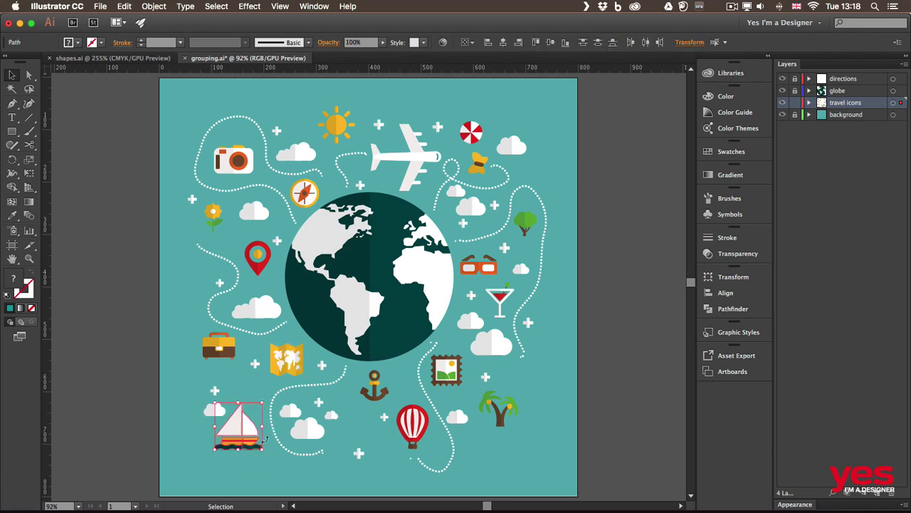
key("super+g")
left_click(182, 396)
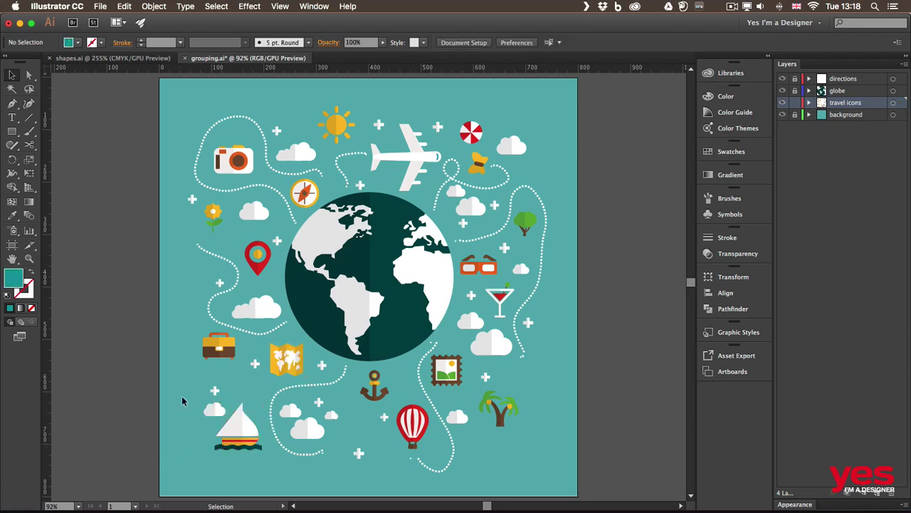
mouse_move(236, 432)
left_mouse_down()
mouse_move(249, 428)
mouse_move(237, 433)
left_mouse_up()
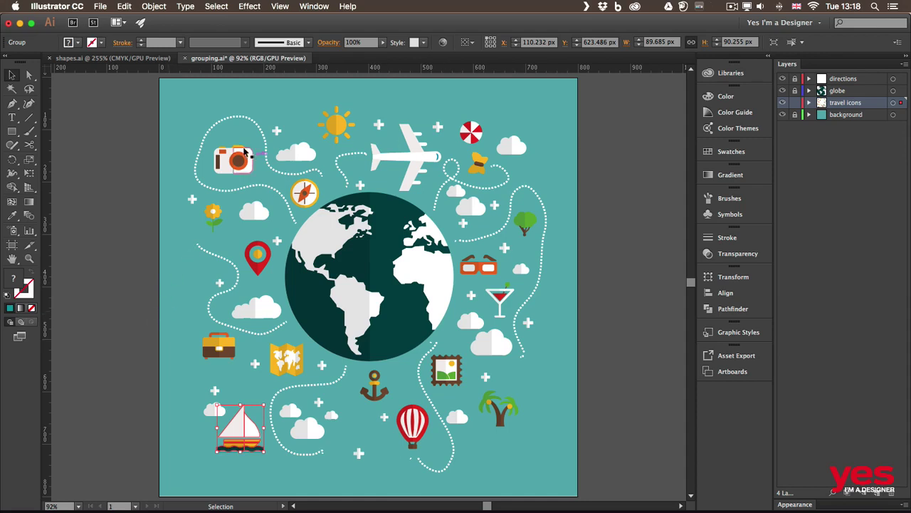
Open the airplane group in isolation mode for a close view of its parts
left_click(418, 163)
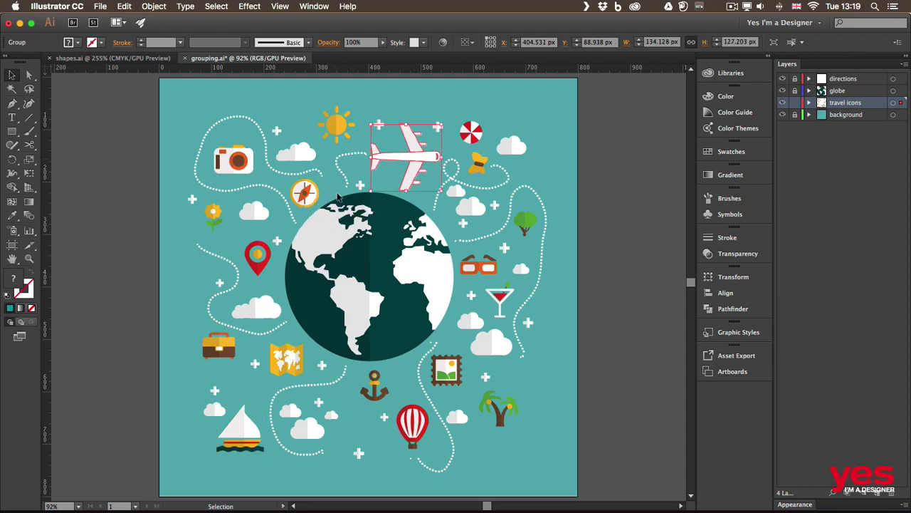
double_click(420, 158)
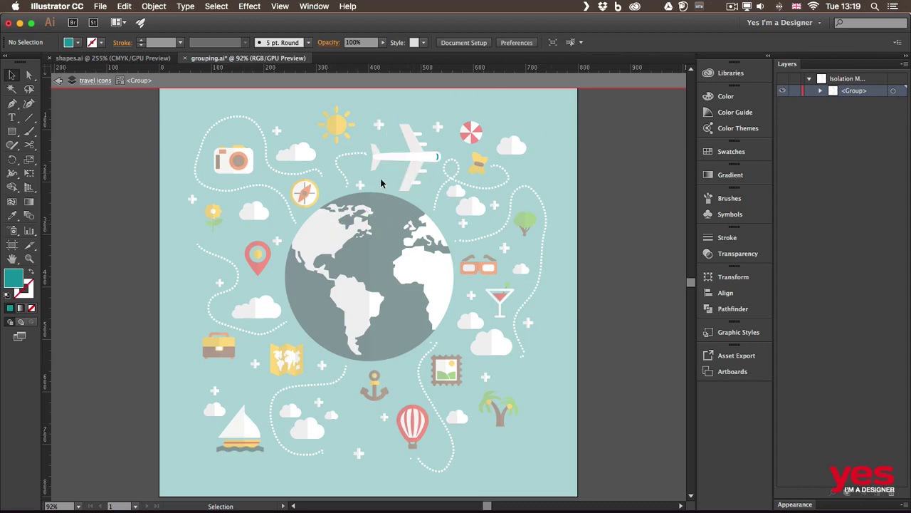
key("super+equal")
key("super+equal")
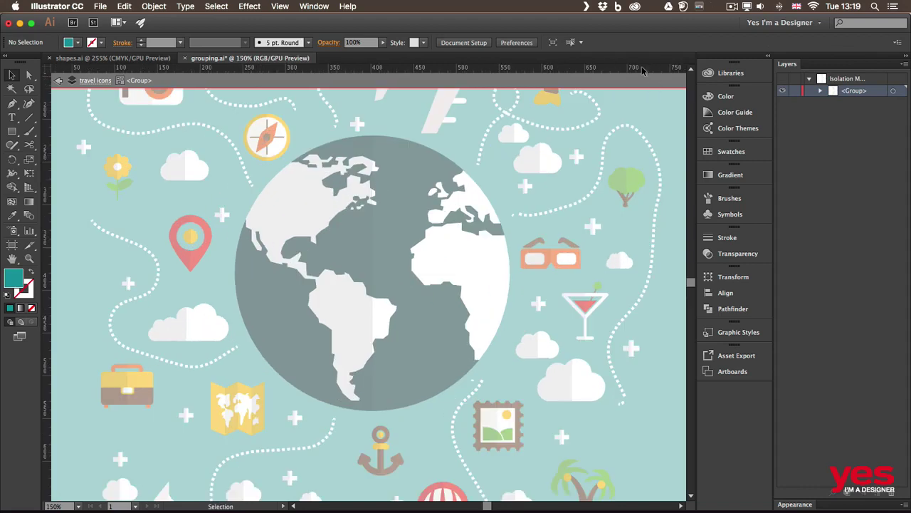
scroll(366, 259, "up", 5)
scroll(366, 259, "right", 3)
Select the airplane's fuselage, wings, tail fins, cockpit window and an engine individually to examine the parts of the group
left_click(350, 223)
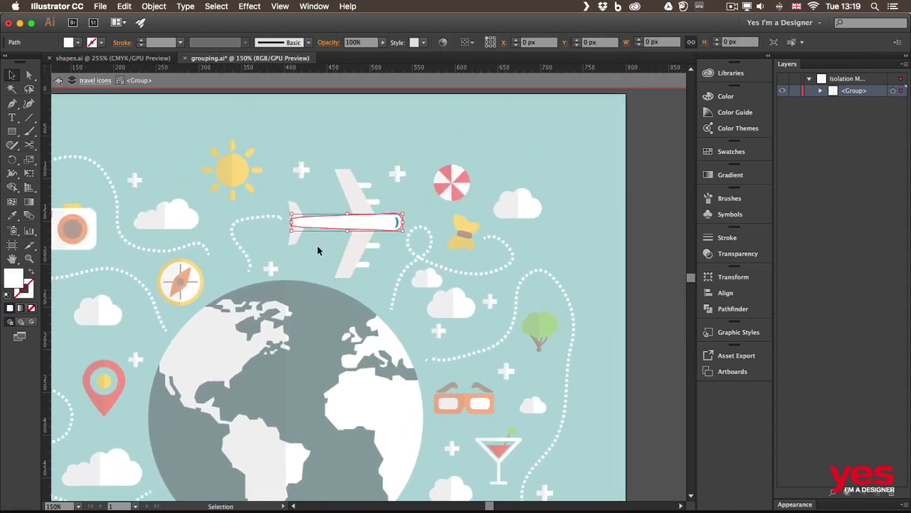
left_click(352, 196)
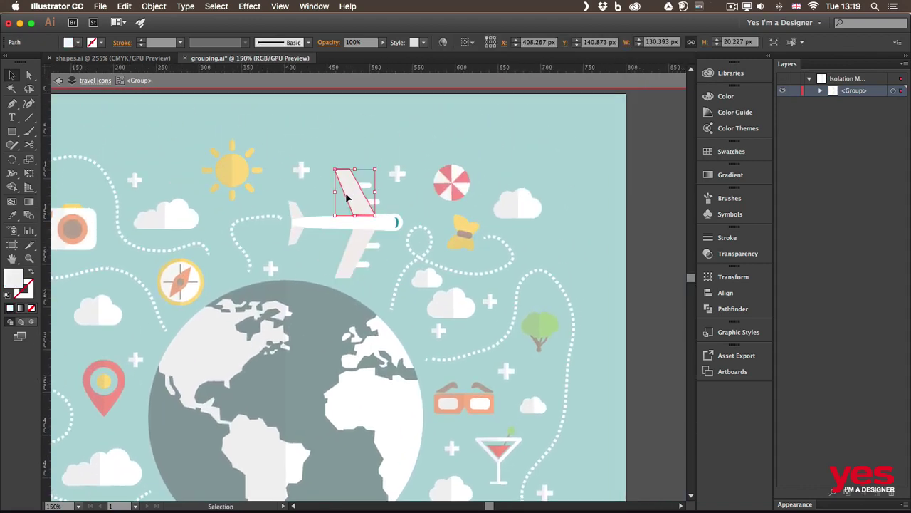
left_click(352, 246)
left_click(299, 235)
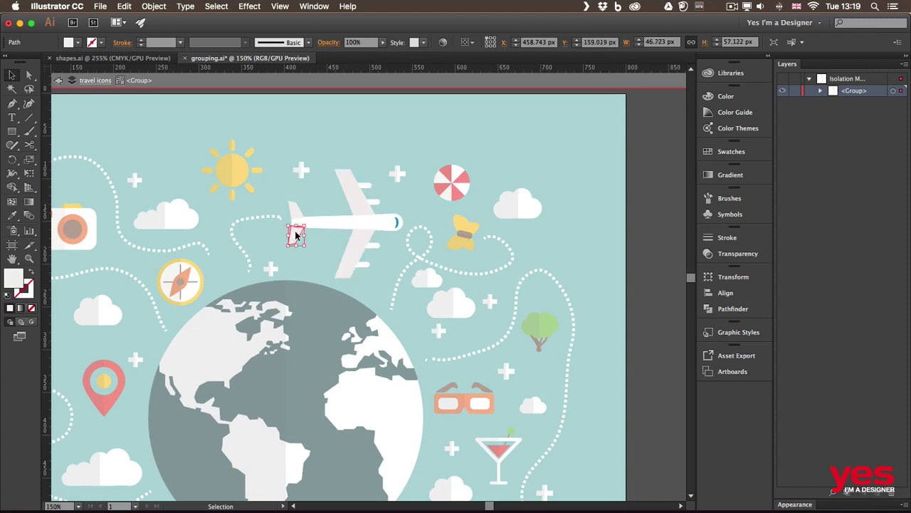
left_click(296, 210)
left_click(396, 223)
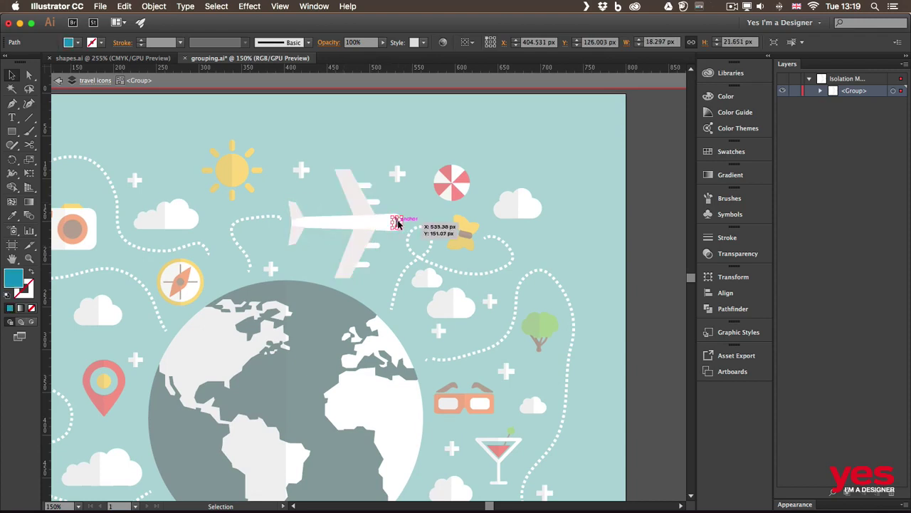
left_click(375, 202)
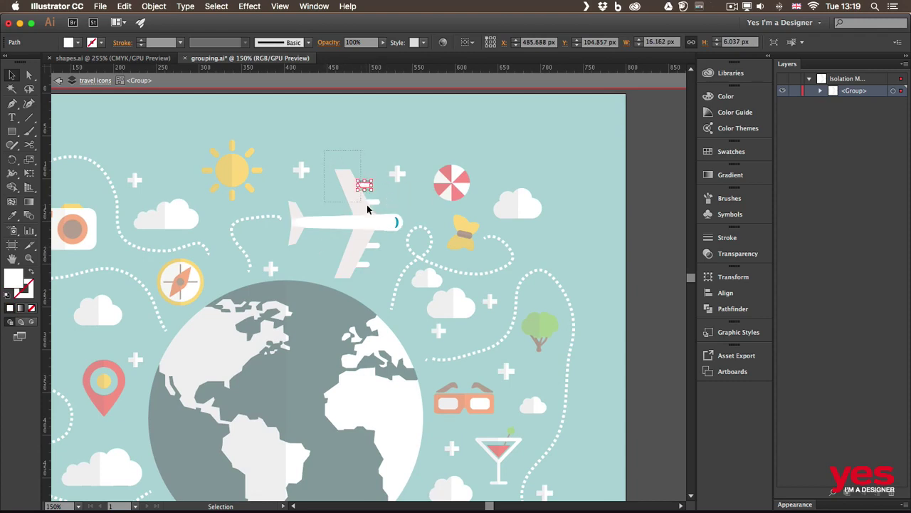
Remove the airplane's upper wing together with its engines, and undo the removal
left_click(378, 210, "shift")
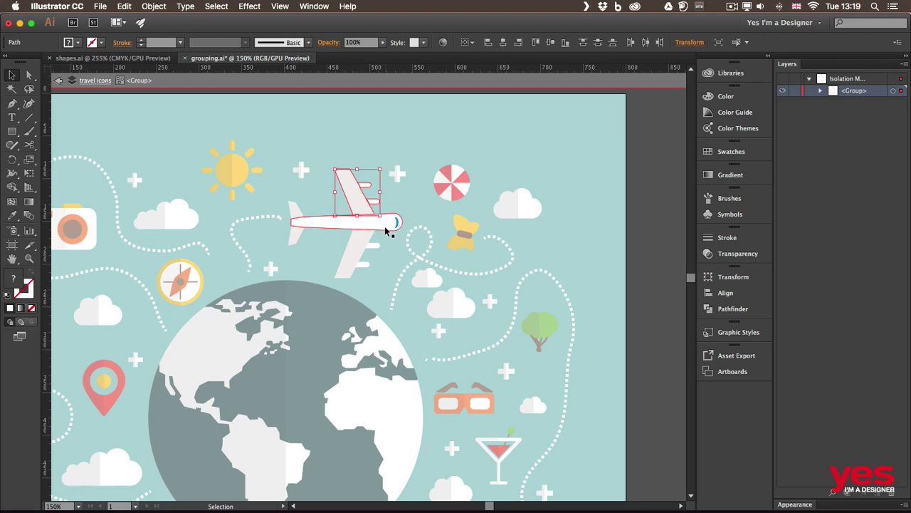
left_click(460, 129)
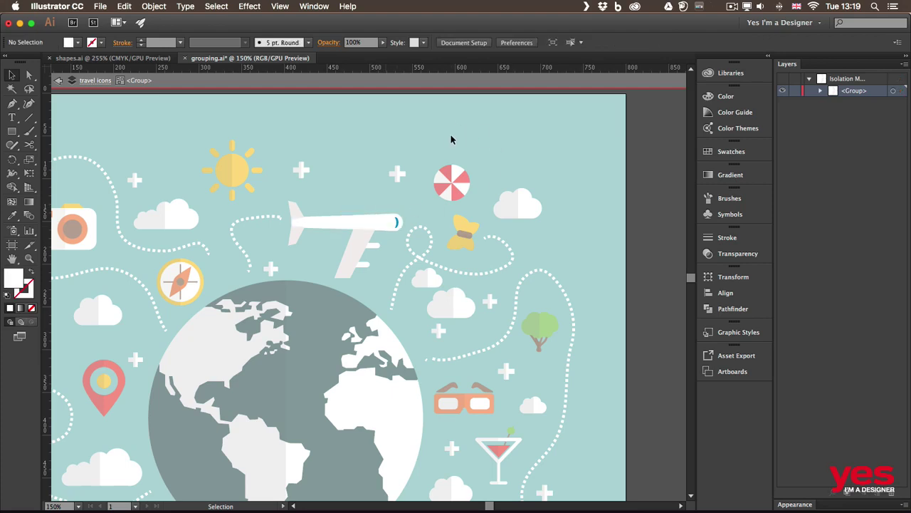
key("super+z")
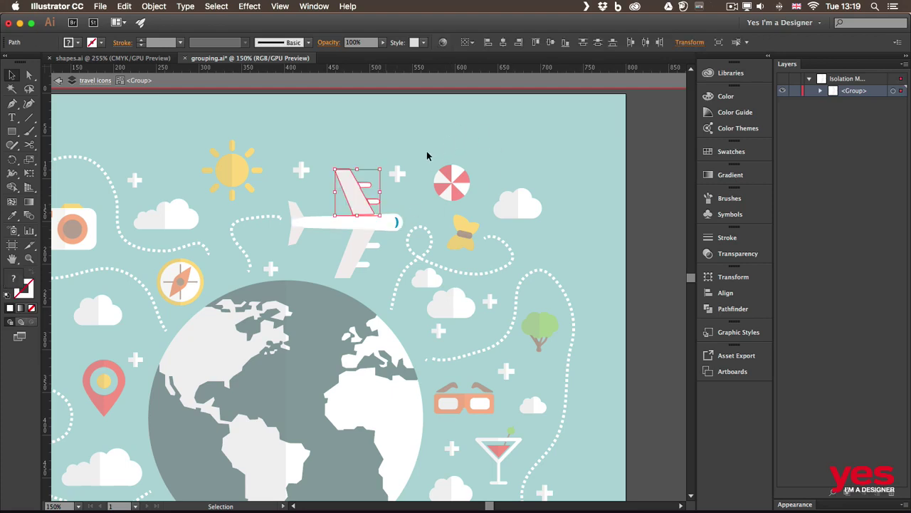
Move both airplane wings with their engines slightly toward the tail, and undo the move
left_click(334, 264, "shift")
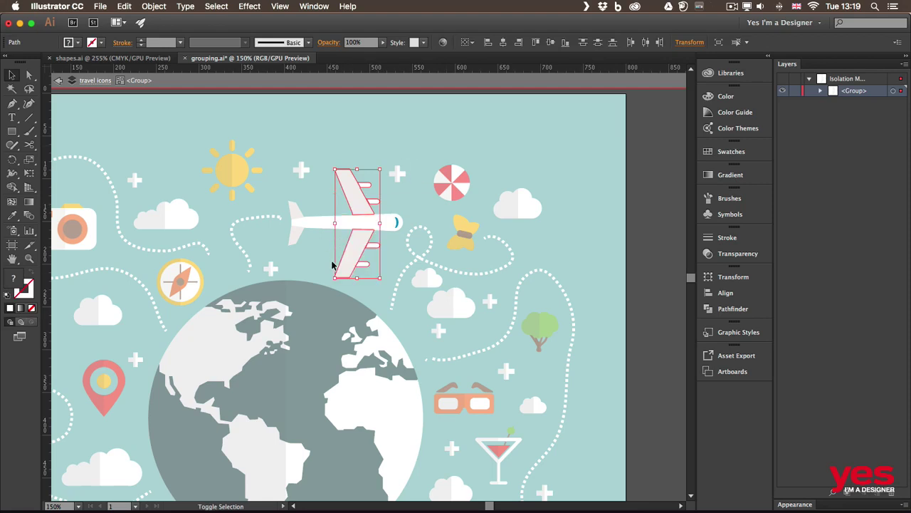
left_click_drag(362, 242, 353, 242)
left_click(372, 153)
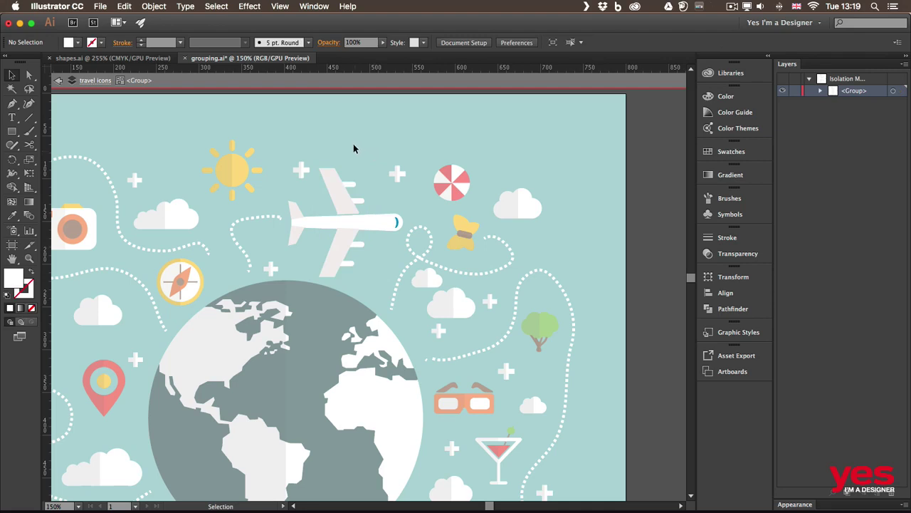
key("super+z")
left_click(240, 134)
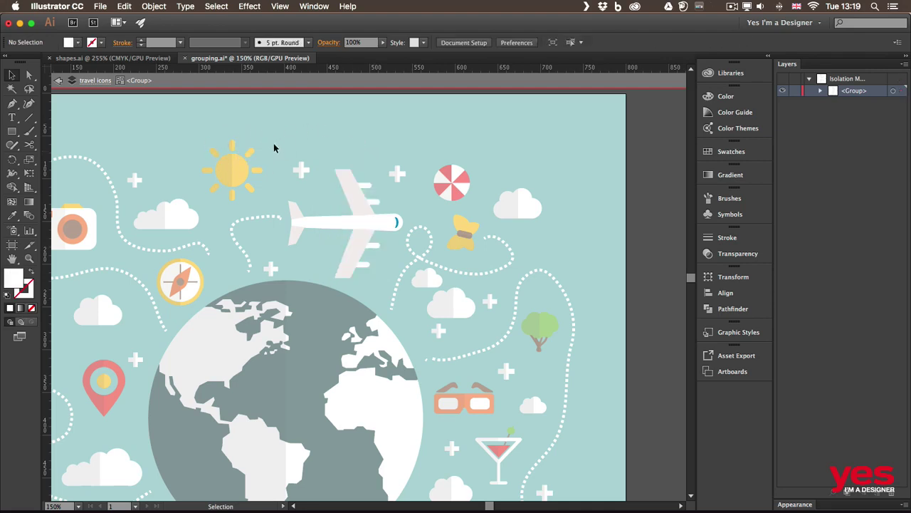
Leave the isolated airplane group and open the compass group in isolation mode
double_click(313, 127)
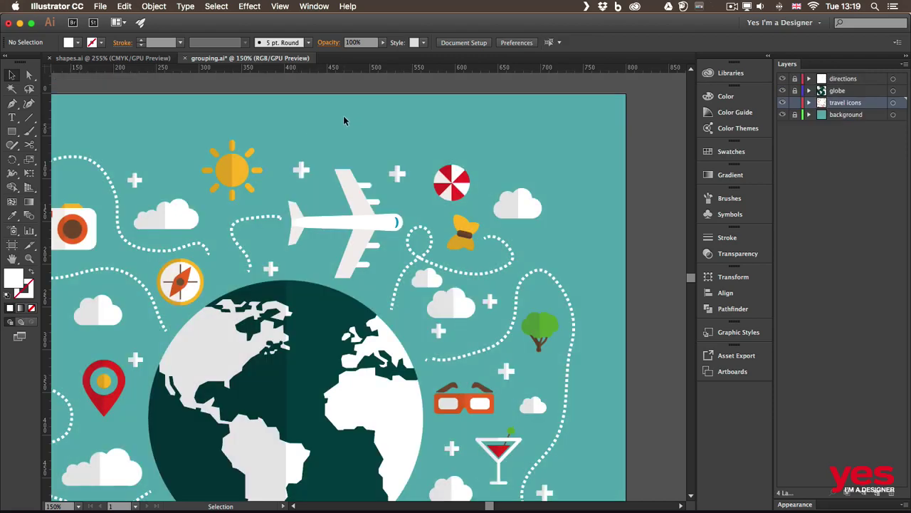
scroll(233, 151, "left", 5)
scroll(232, 152, "down", 2)
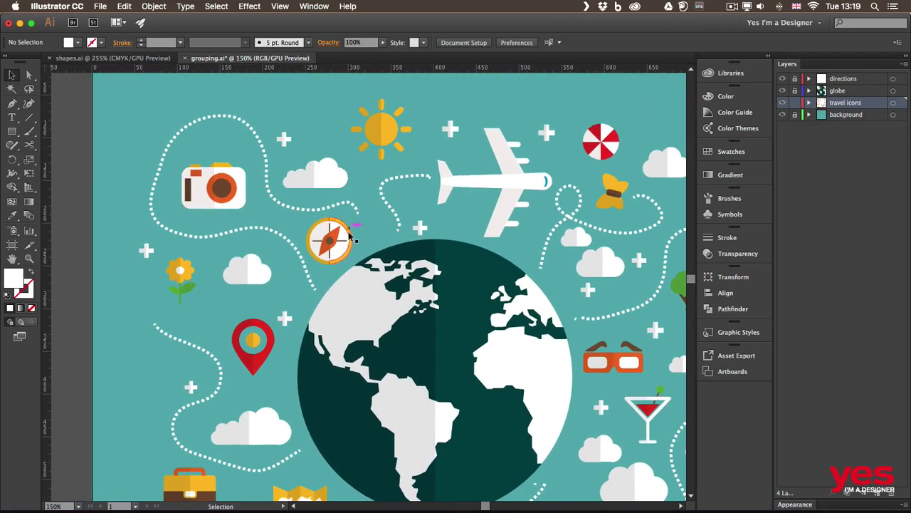
double_click(341, 245)
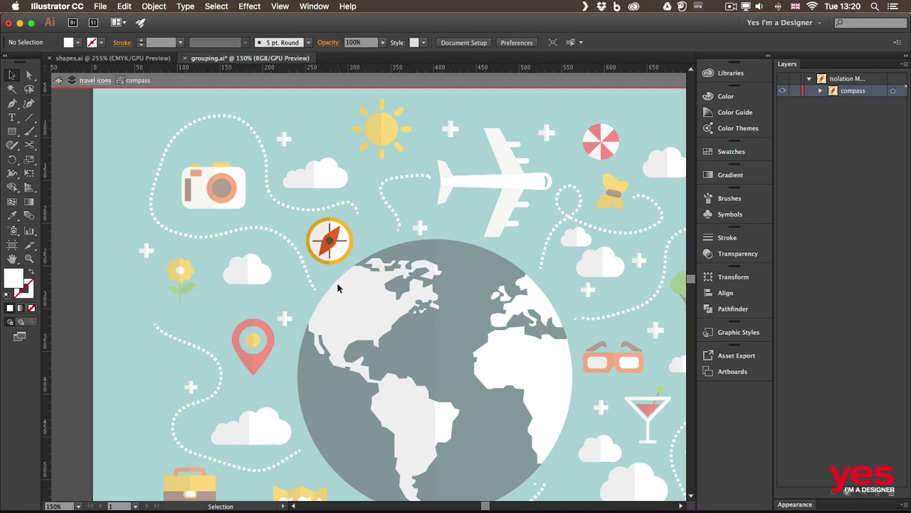
key("super+equal")
key("super+equal")
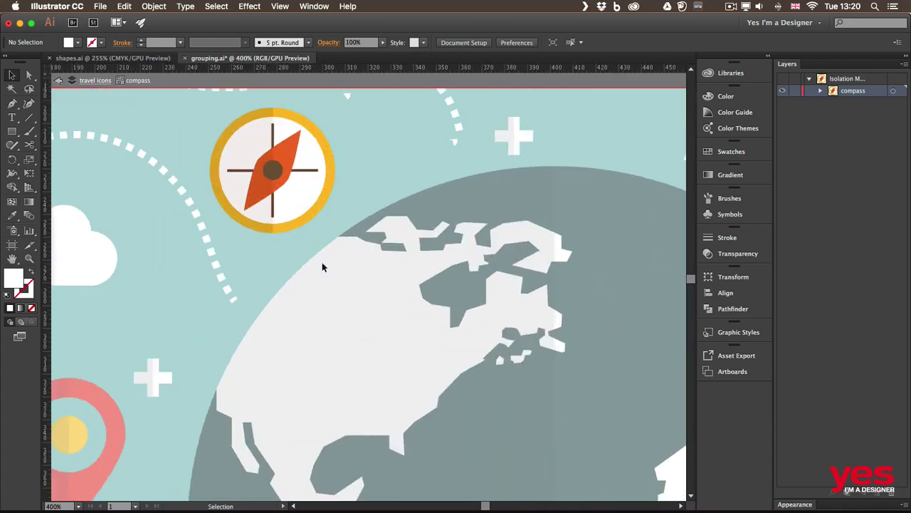
left_click_drag(444, 116, 511, 201)
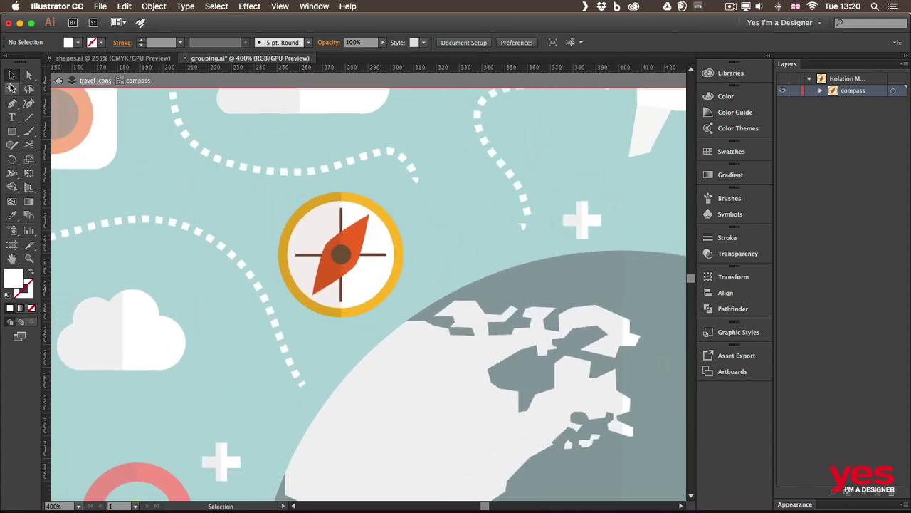
Rotate both halves of the compass needle counter-clockwise so it points to the upper left, and leave isolation mode
left_click(360, 241)
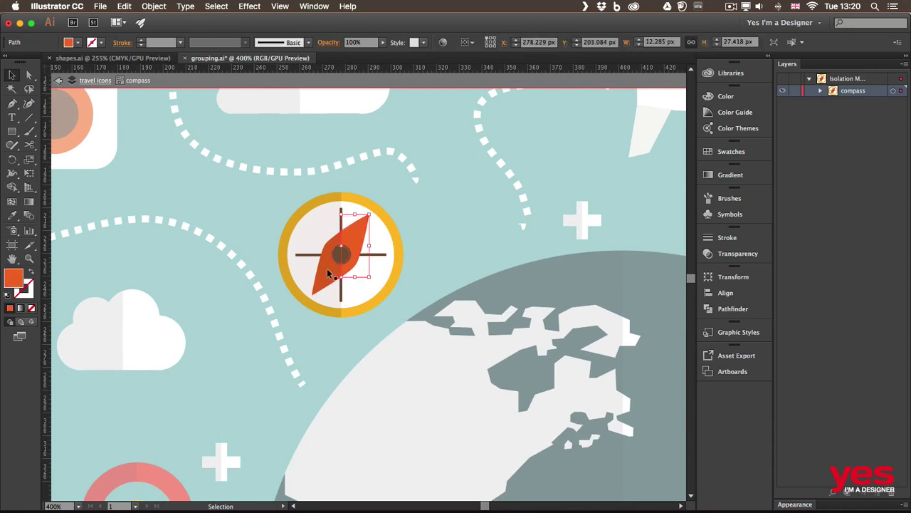
left_click(324, 269, "shift")
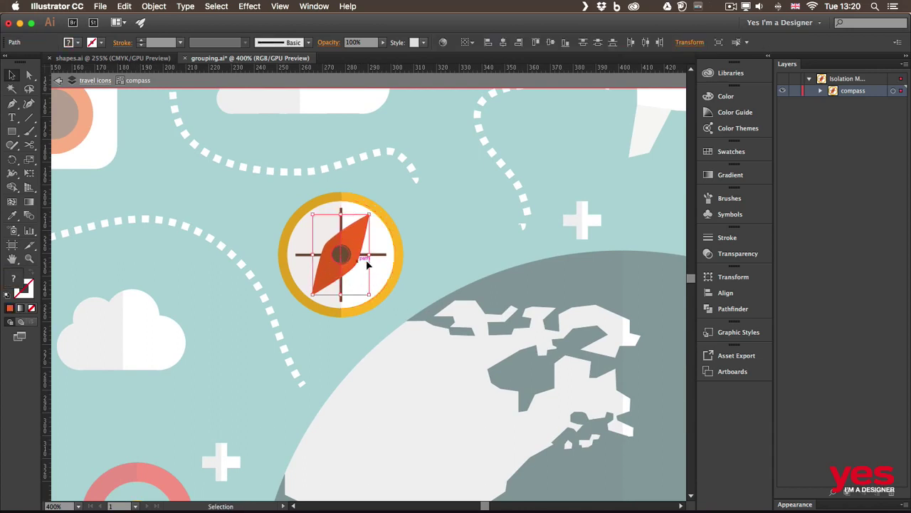
left_click(11, 159)
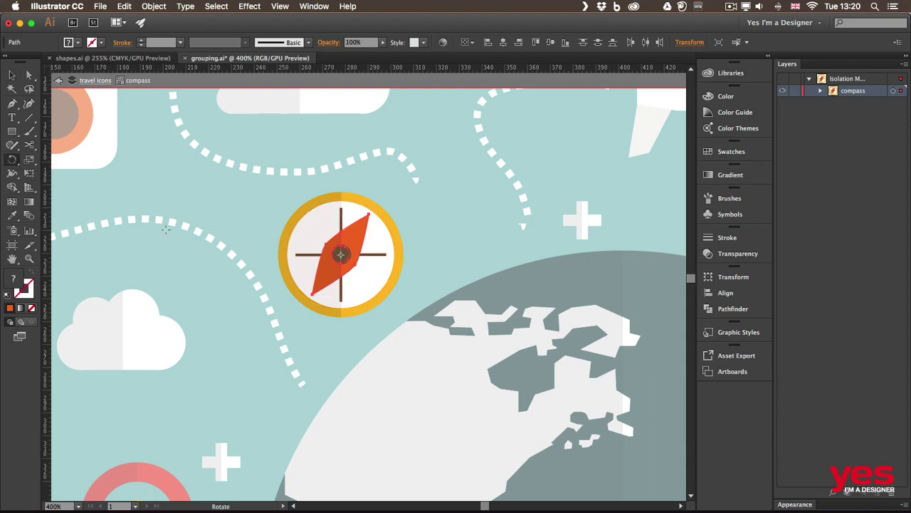
left_click_drag(367, 228, 316, 242)
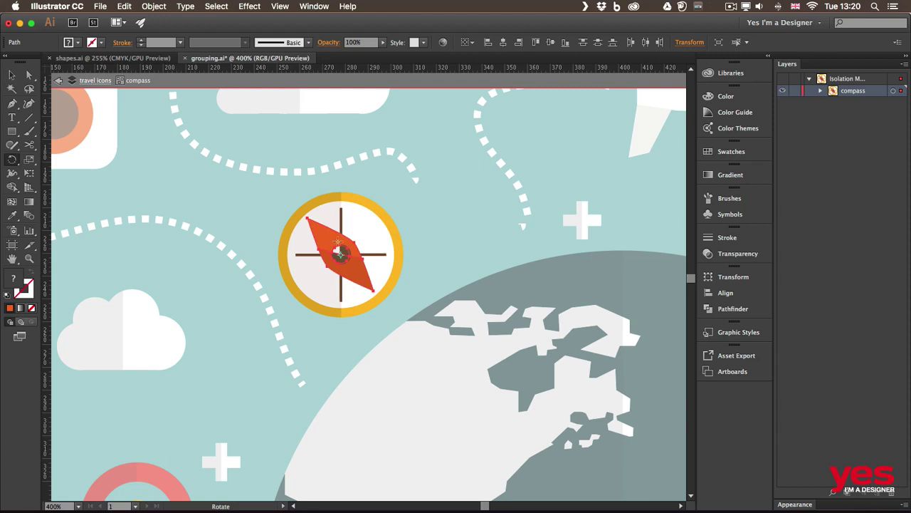
key("v")
left_click(438, 211)
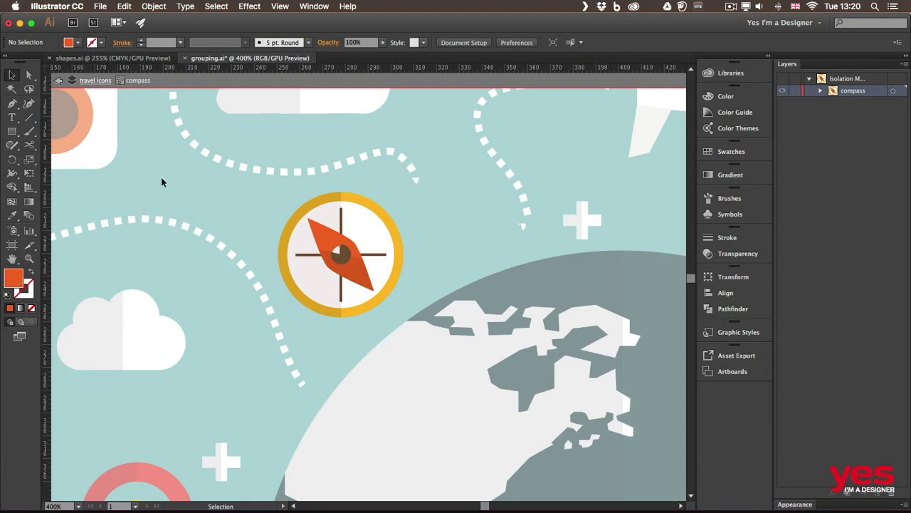
left_click(58, 81)
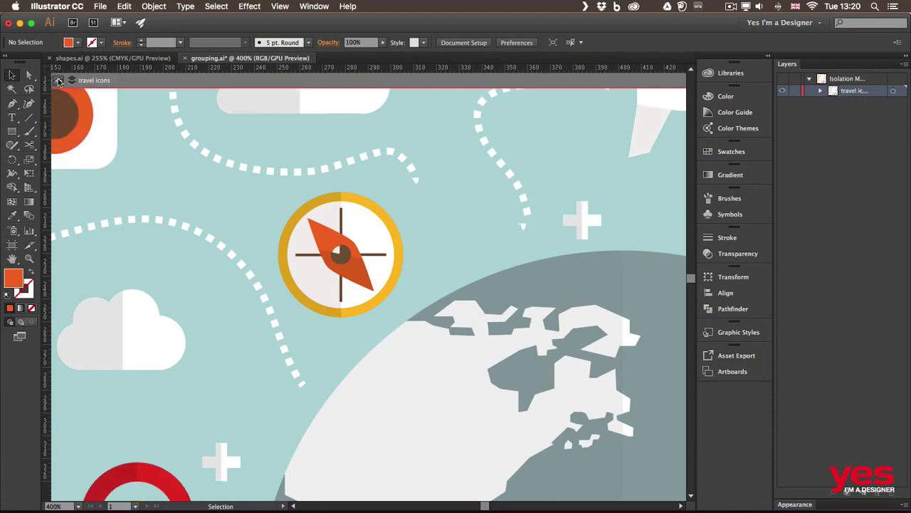
left_click(58, 80)
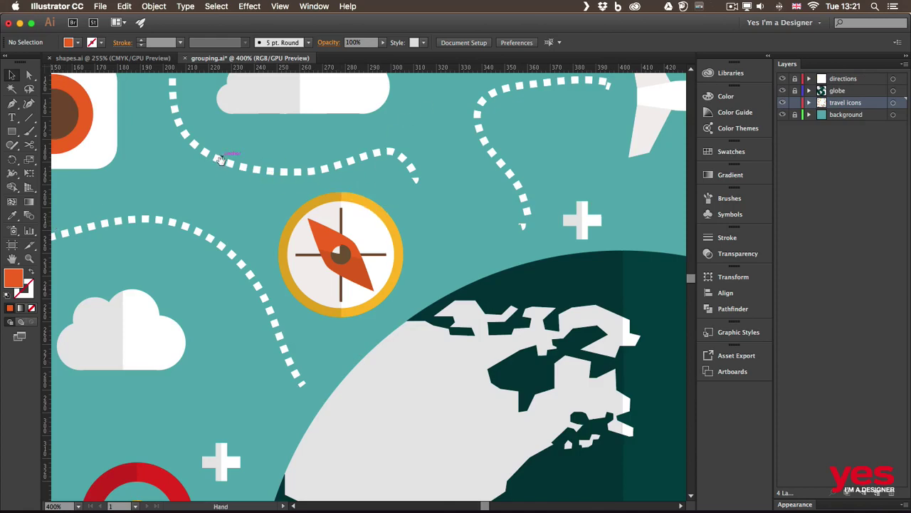
Move the compass group as one object up and left so that it overlaps the camera's right edge
left_click_drag(205, 157, 401, 239)
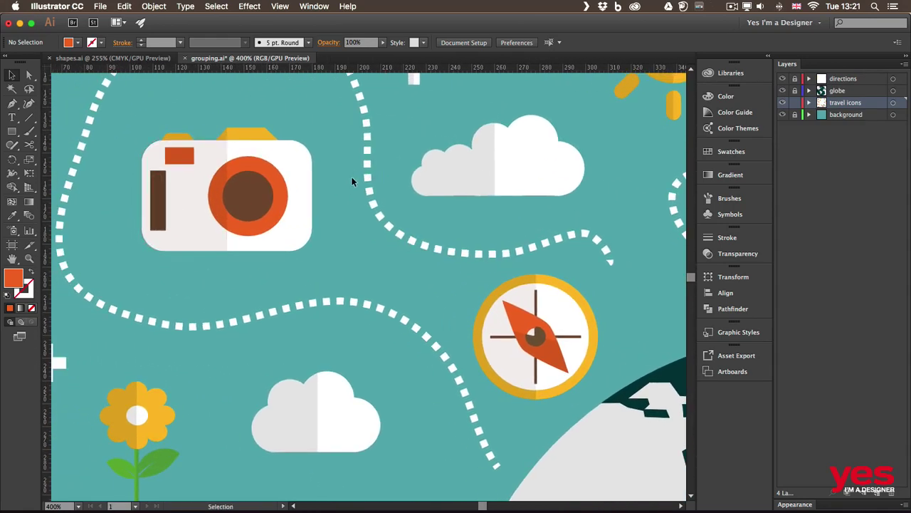
left_click_drag(487, 289, 307, 215)
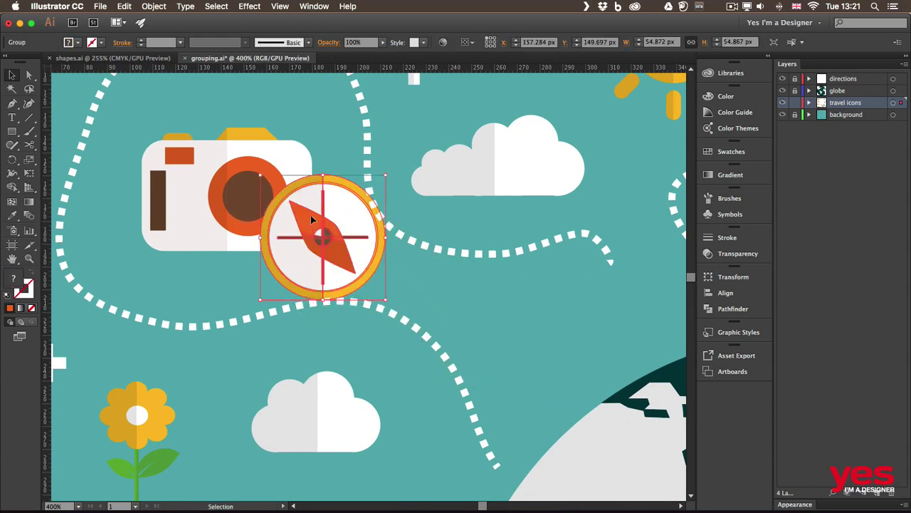
left_click_drag(308, 211, 335, 184)
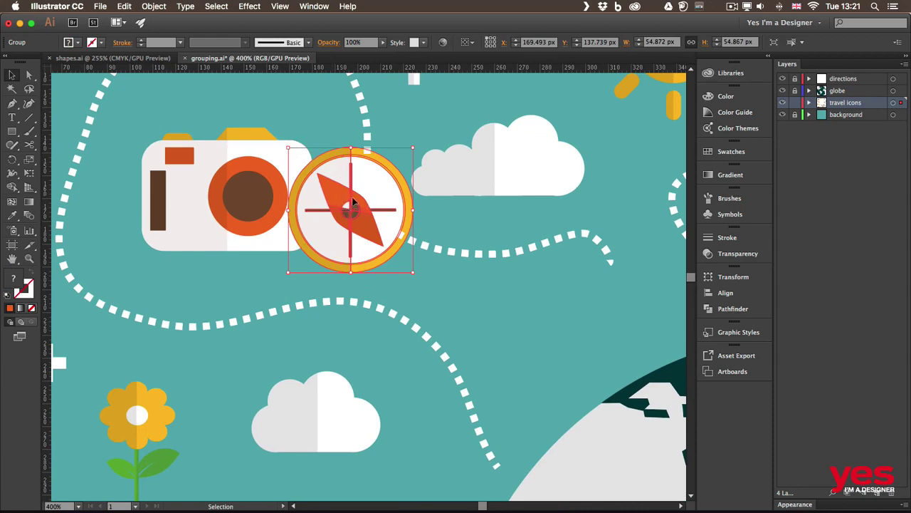
Send the compass group to the back, behind the camera, and reposition it so it sticks out at the camera's lower-right corner
left_click_drag(336, 192, 319, 203)
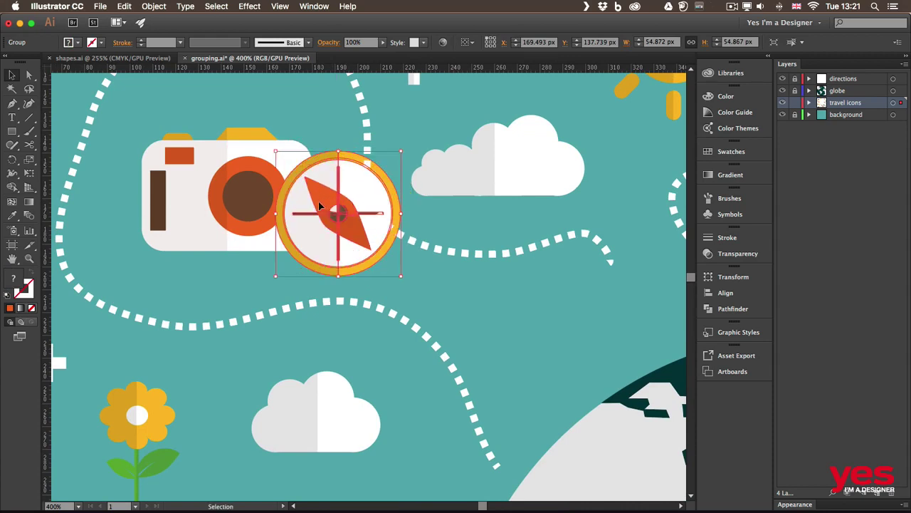
right_click(321, 187)
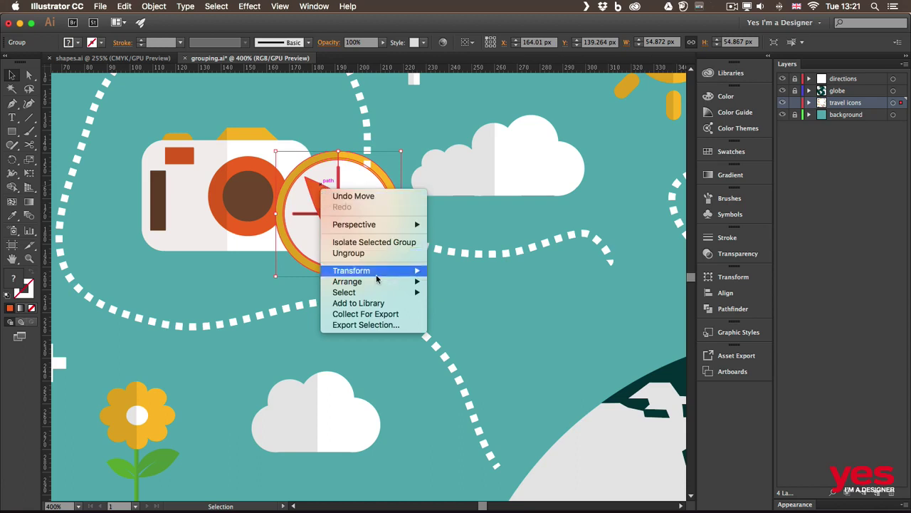
mouse_move(384, 289)
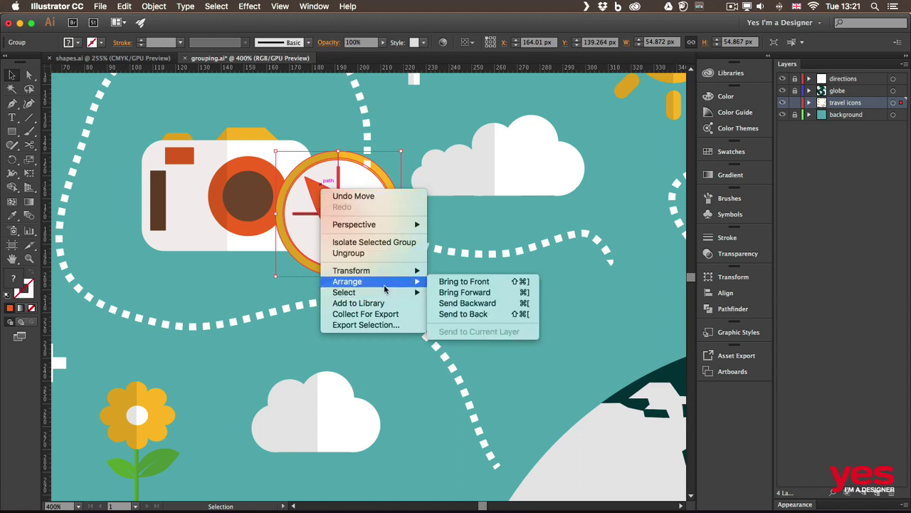
left_click(470, 314)
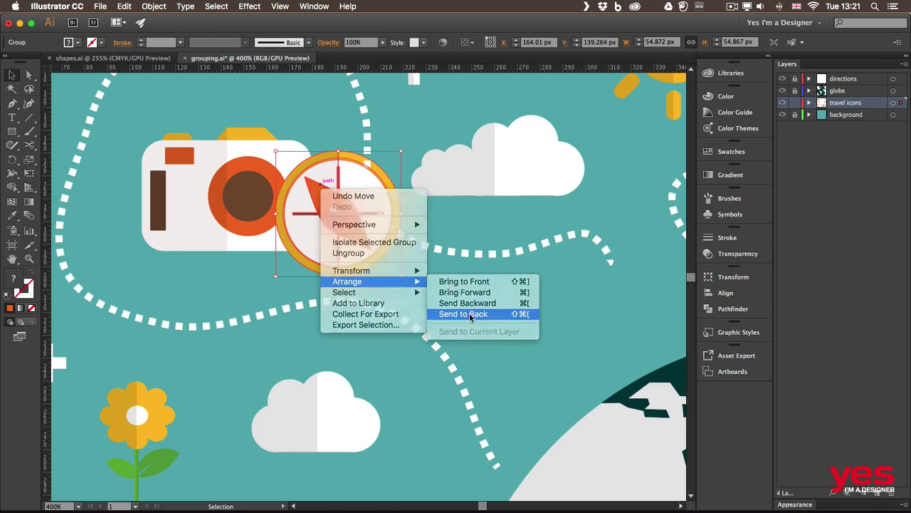
left_click_drag(335, 173, 324, 201)
left_click(321, 348)
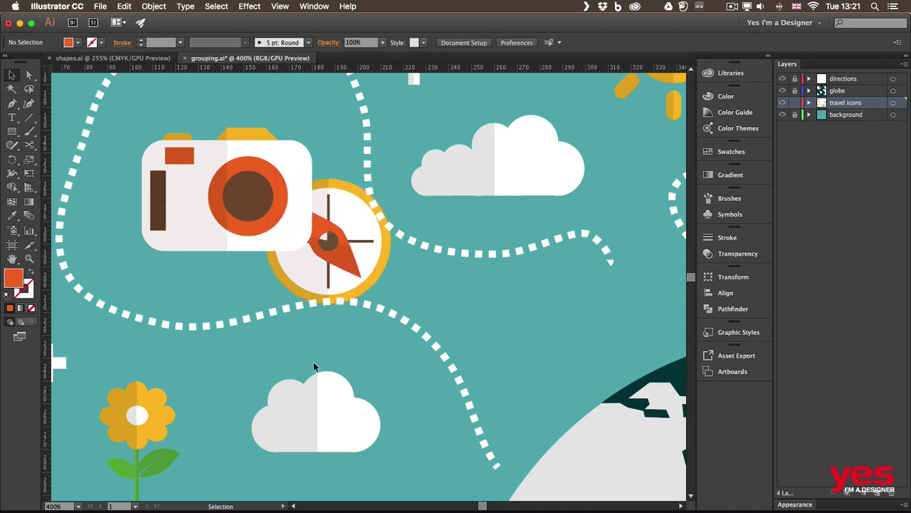
Move the compass group to the camera's lower-left corner and apply Send Backward
left_click_drag(347, 251, 211, 255)
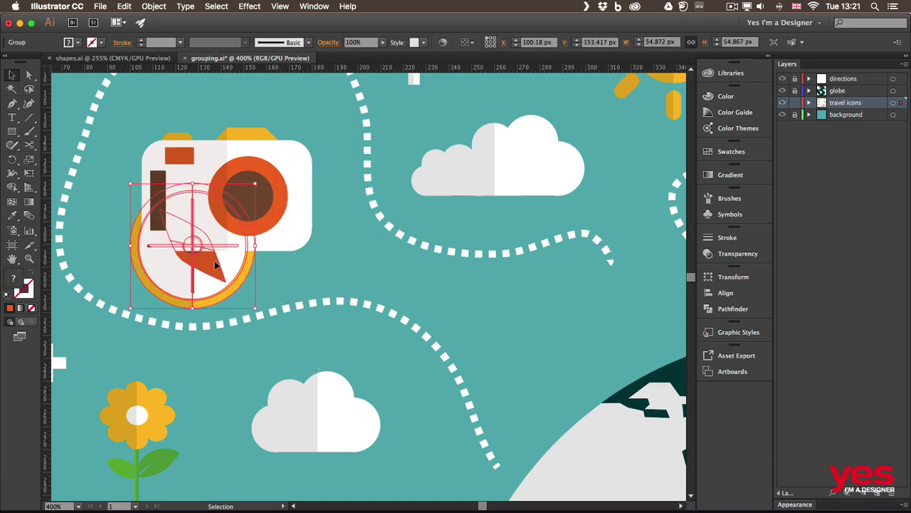
right_click(206, 277)
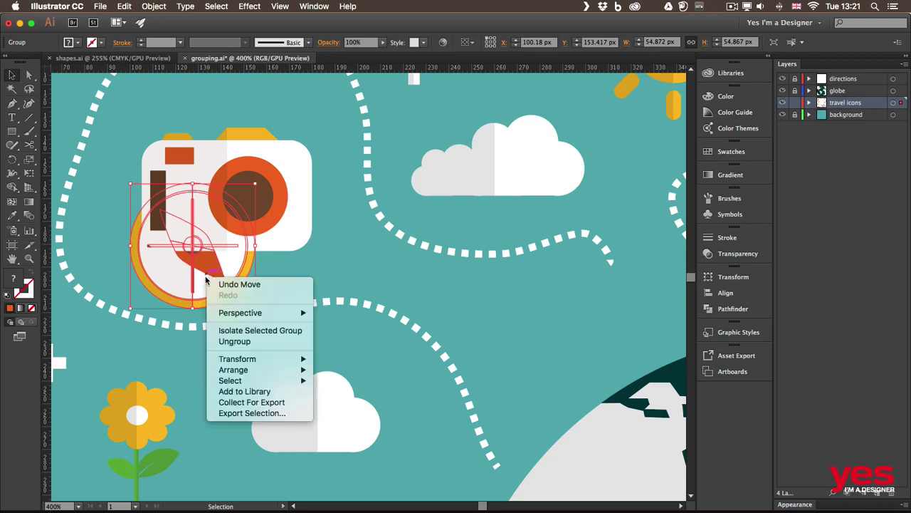
mouse_move(265, 380)
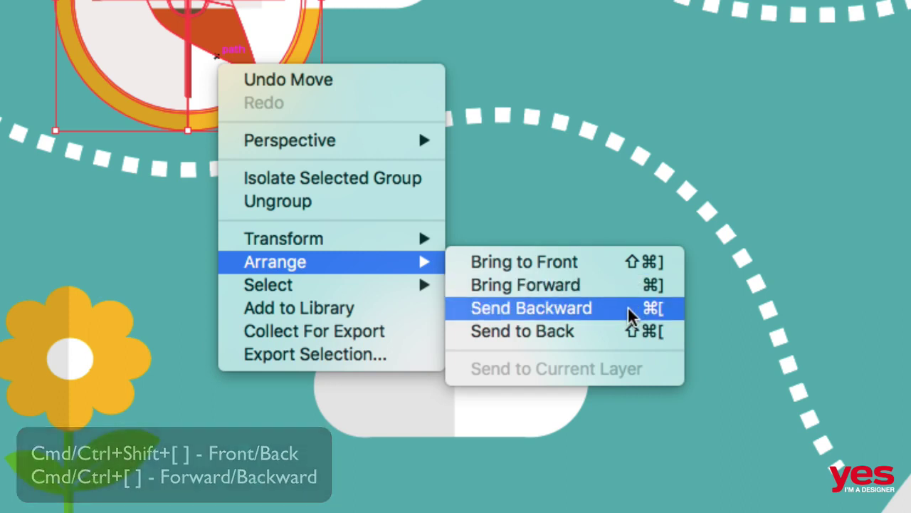
left_click(630, 309)
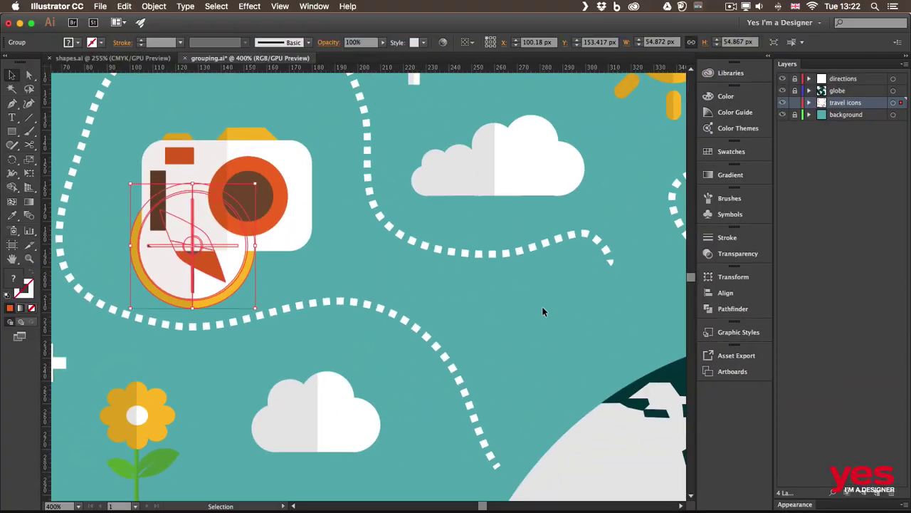
Bring the compass group forward in front of the camera, and send it backward behind the camera again
key("super+bracketright")
key("super+bracketright")
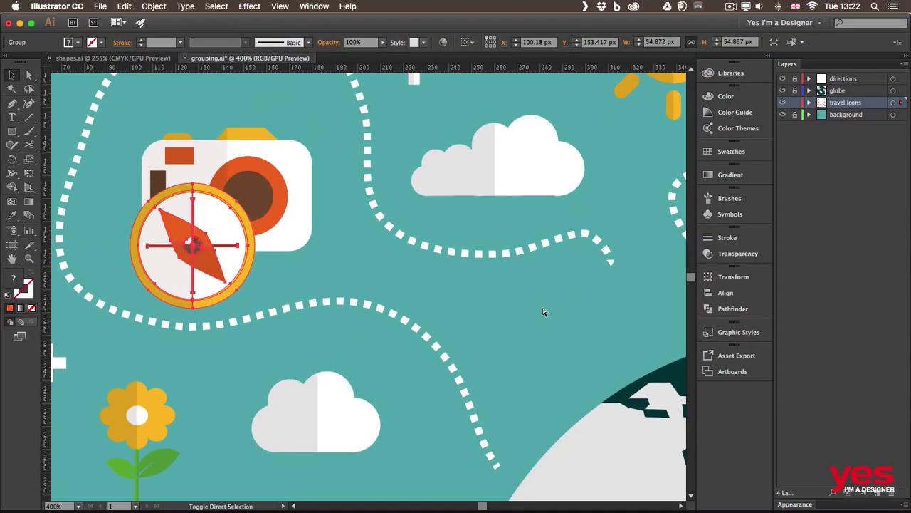
key("super+bracketleft")
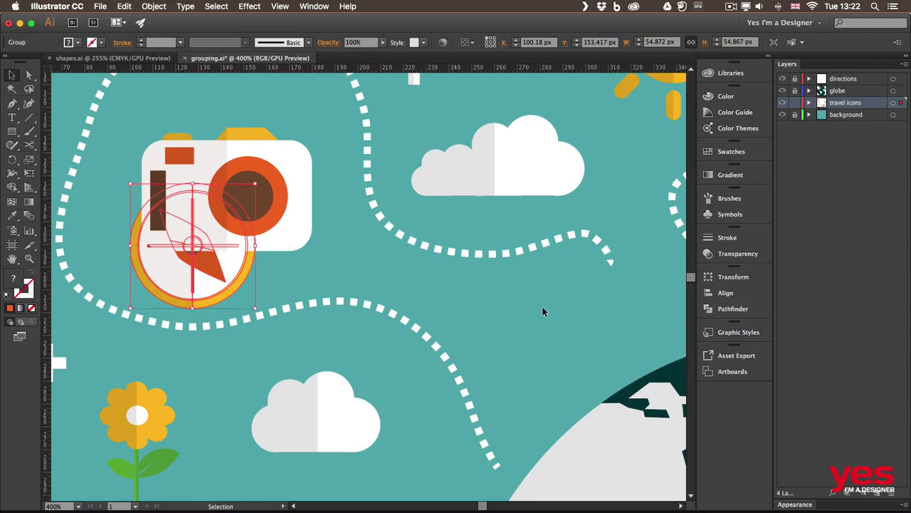
Expand the travel icons layer and bring the camera and compass groups together to the front of its stack
left_click(808, 102)
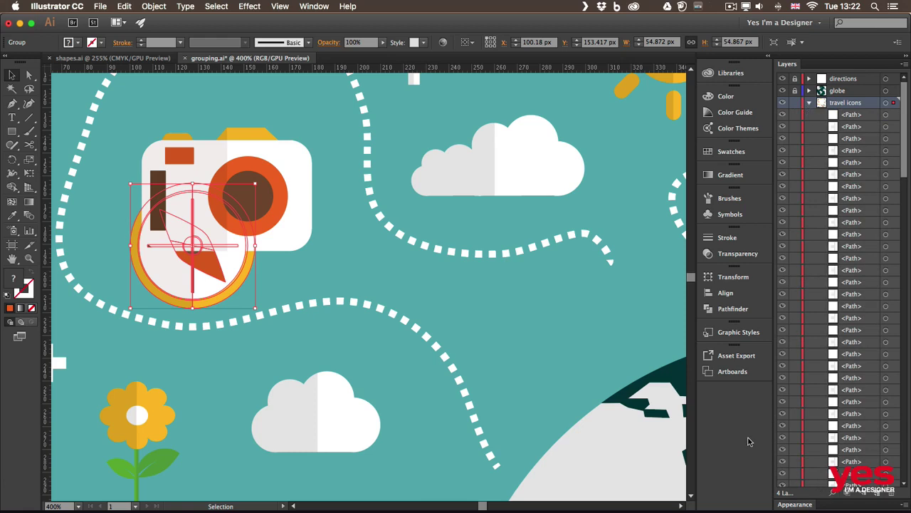
left_click(175, 119)
left_click_drag(138, 132, 308, 278)
key("super+shift+bracketright")
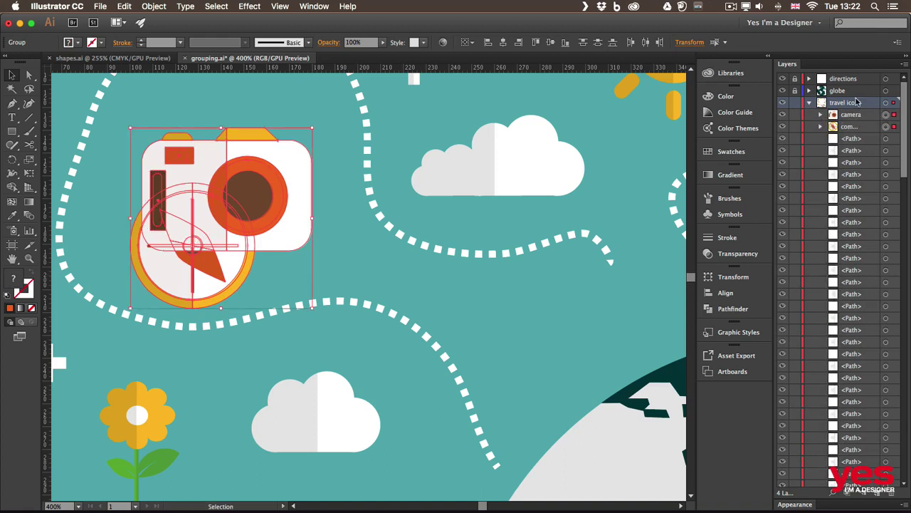
Select only the compass group, reorder it above the camera in the layer stack, and return it below the camera
left_click(263, 270)
left_click(229, 280)
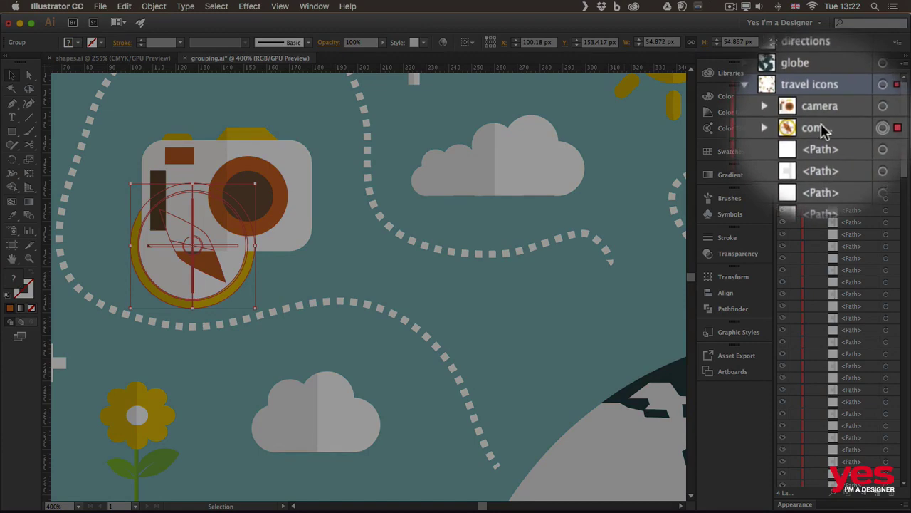
left_click_drag(852, 126, 852, 110)
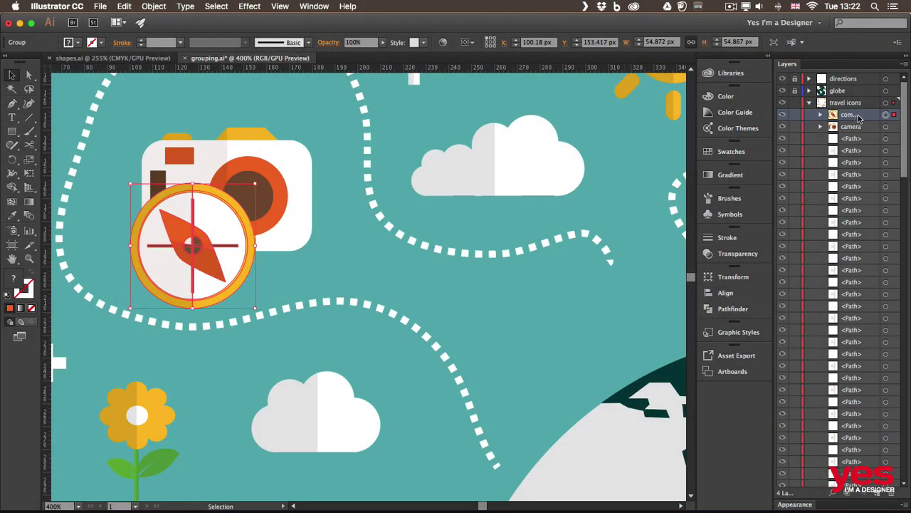
left_click_drag(858, 118, 853, 132)
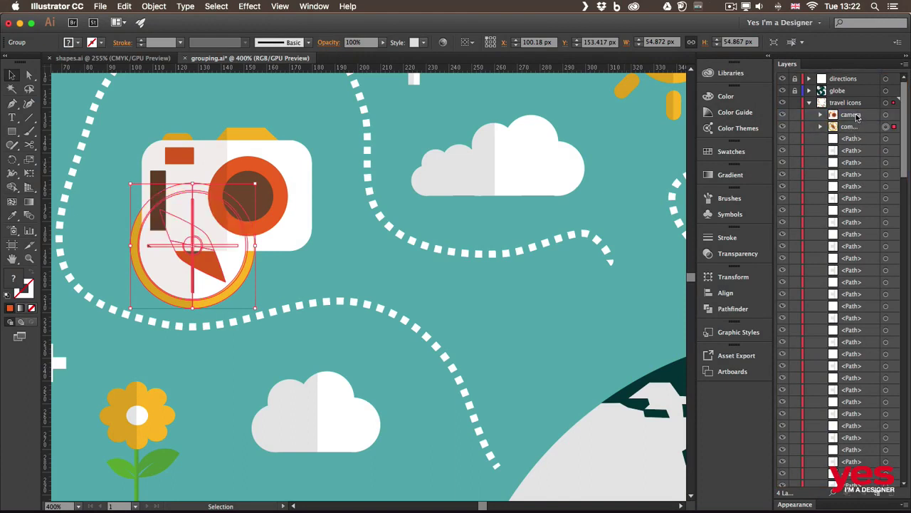
Nest the compass group inside the camera group, inspect the camera's contents, then restore the compass as a separate group and deselect
left_click_drag(857, 127, 860, 114)
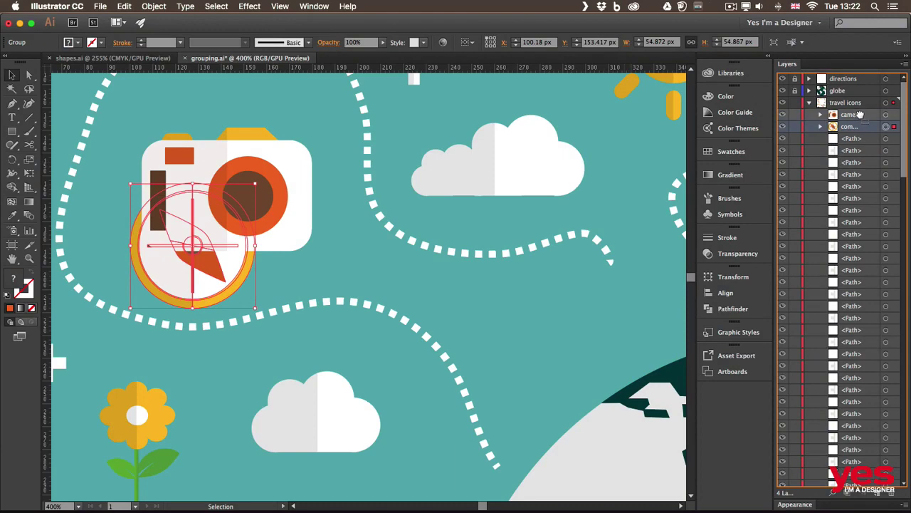
left_click_drag(860, 115, 820, 116)
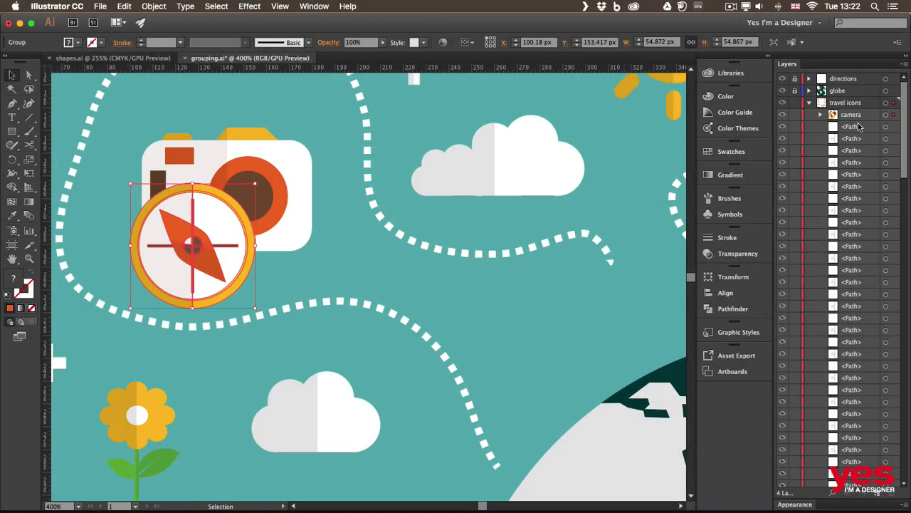
left_click(820, 115)
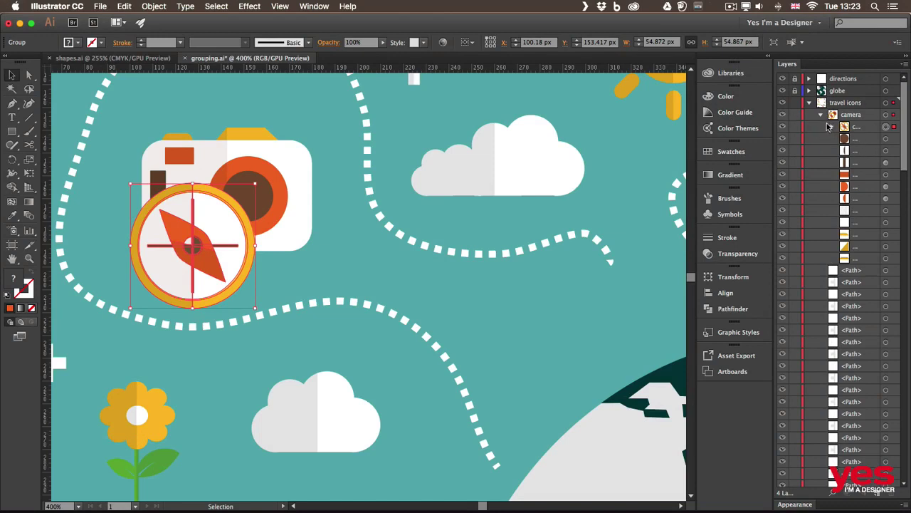
left_click_drag(828, 126, 809, 127)
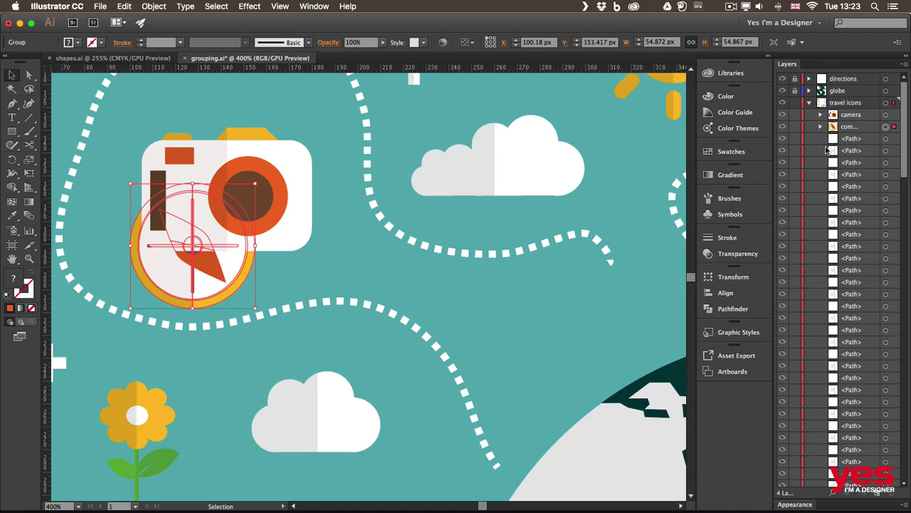
key("super+shift+a")
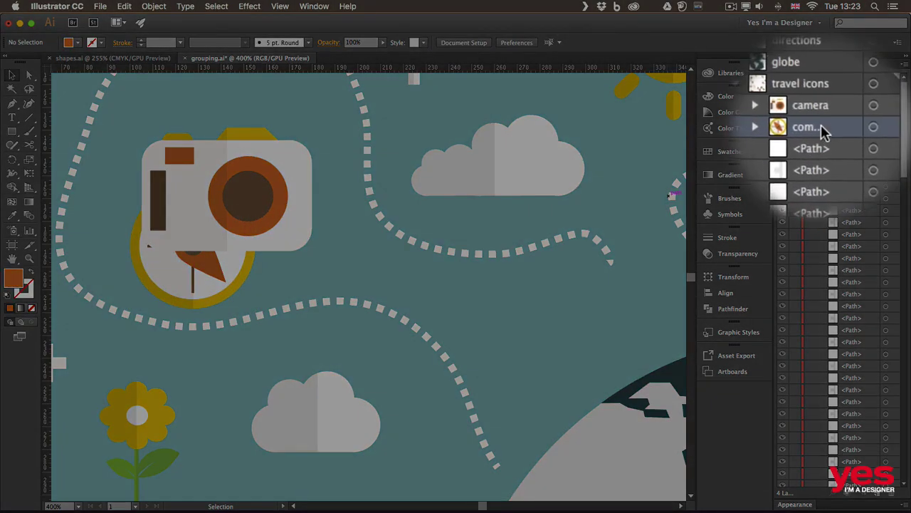
Target the camera and compass groups together through their layer entries, move both slightly upward, and deselect
left_click(821, 115)
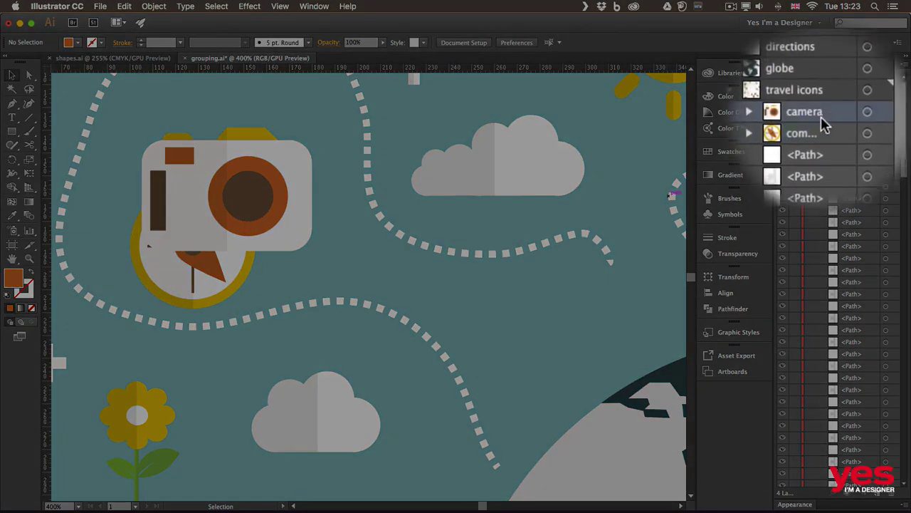
left_click(865, 114)
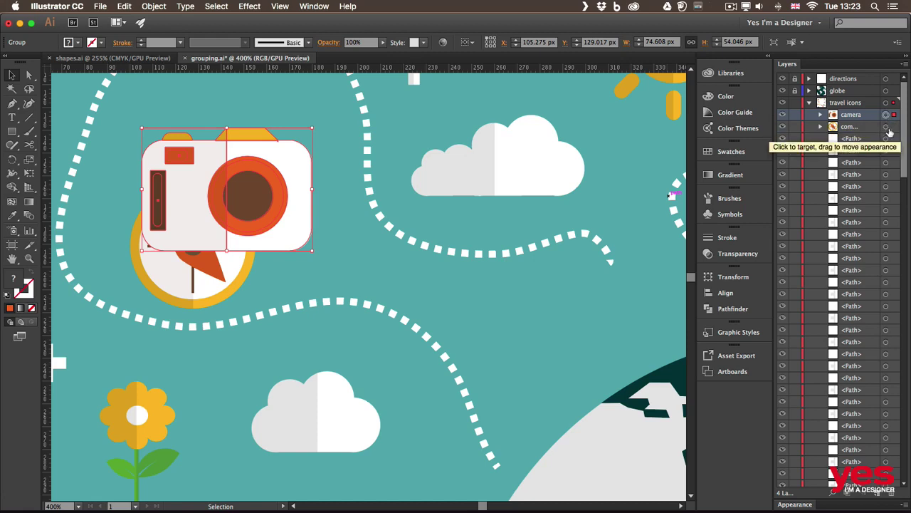
key("shift")
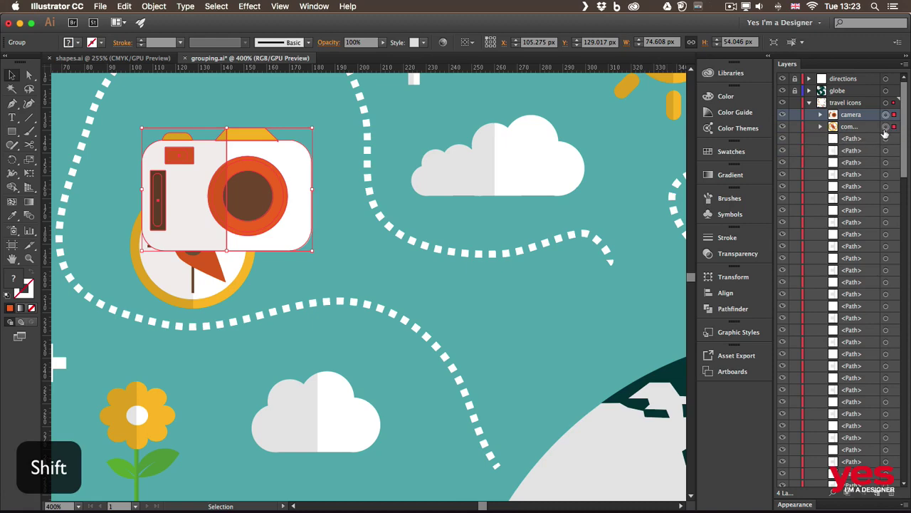
left_click(887, 128, "shift")
left_click_drag(289, 216, 311, 208)
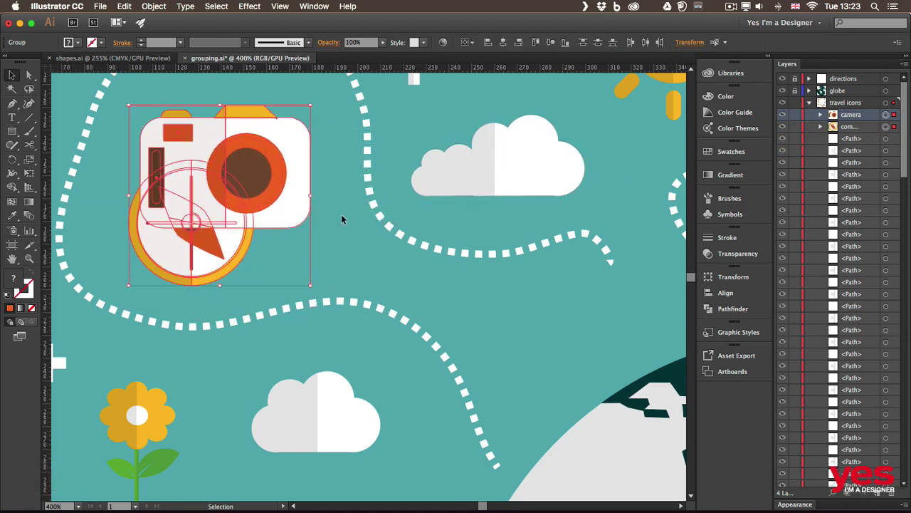
left_click(346, 245)
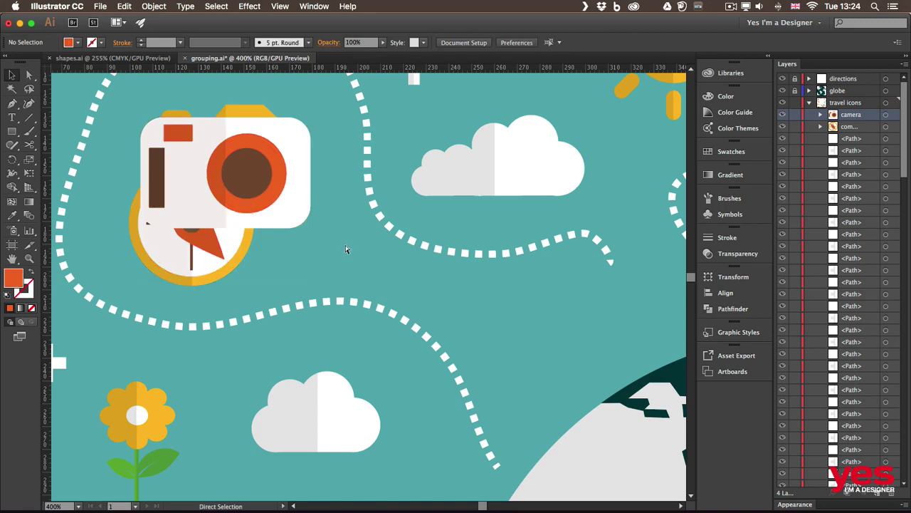
Fit the whole artboard in view and move the compass group away from the camera to the globe's upper-left edge
key("super+0")
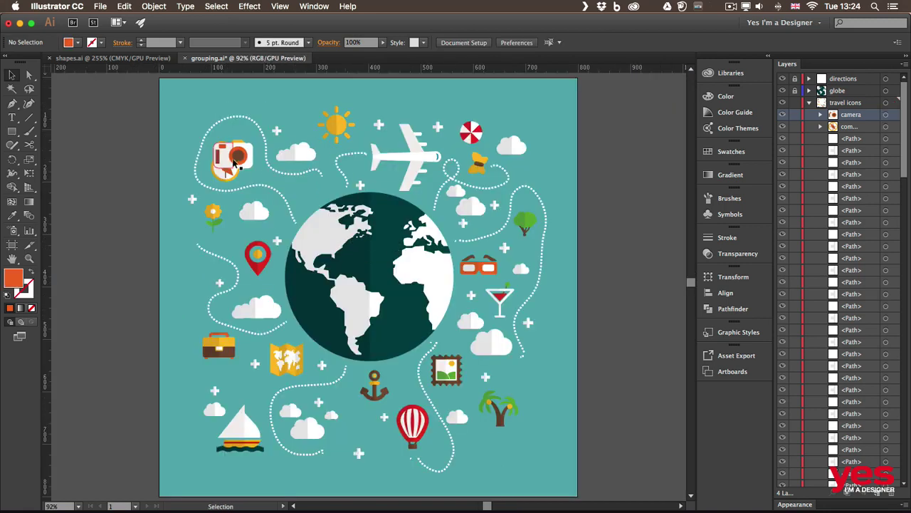
left_click_drag(232, 149, 301, 202)
left_click(225, 179)
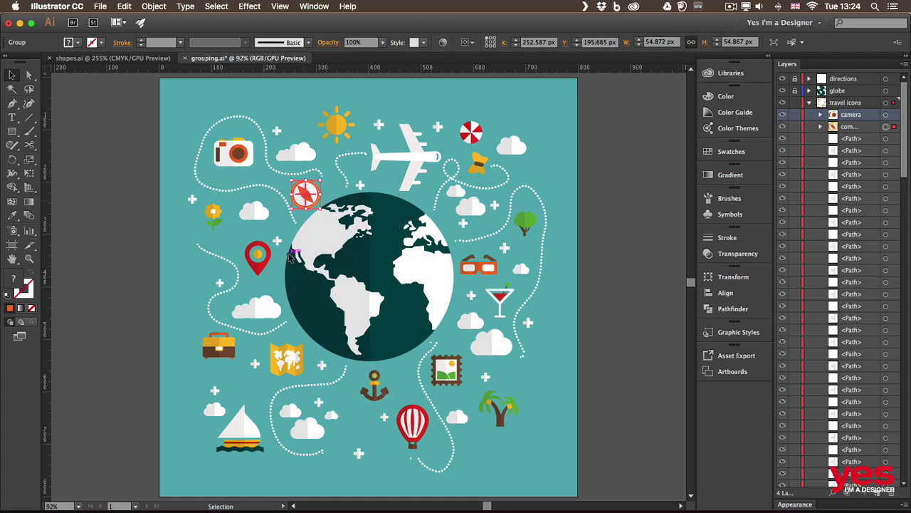